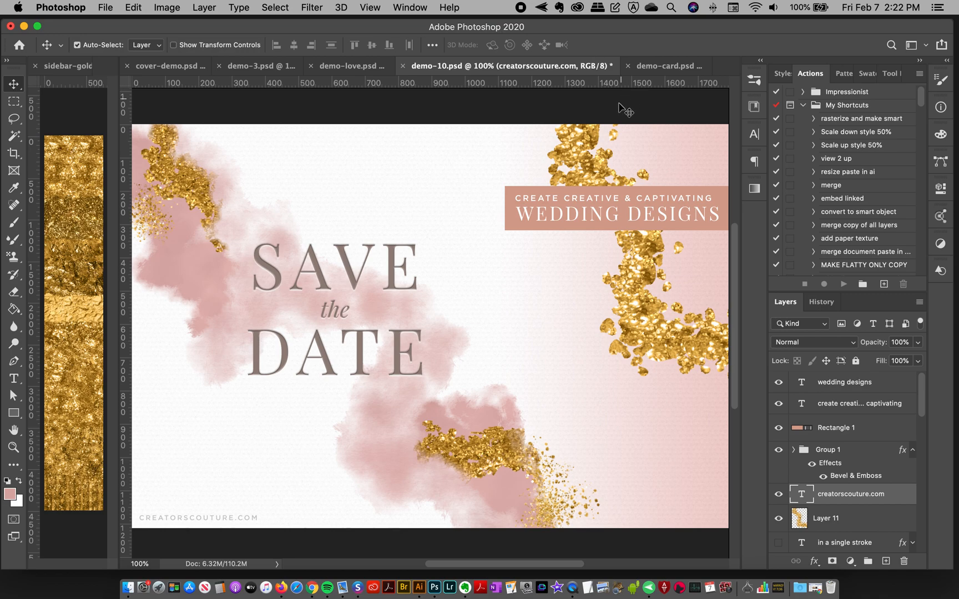
Switch to demo-card.psd, add a new layer above the pattern fill, and choose the soft WC brush for painting
click(653, 67)
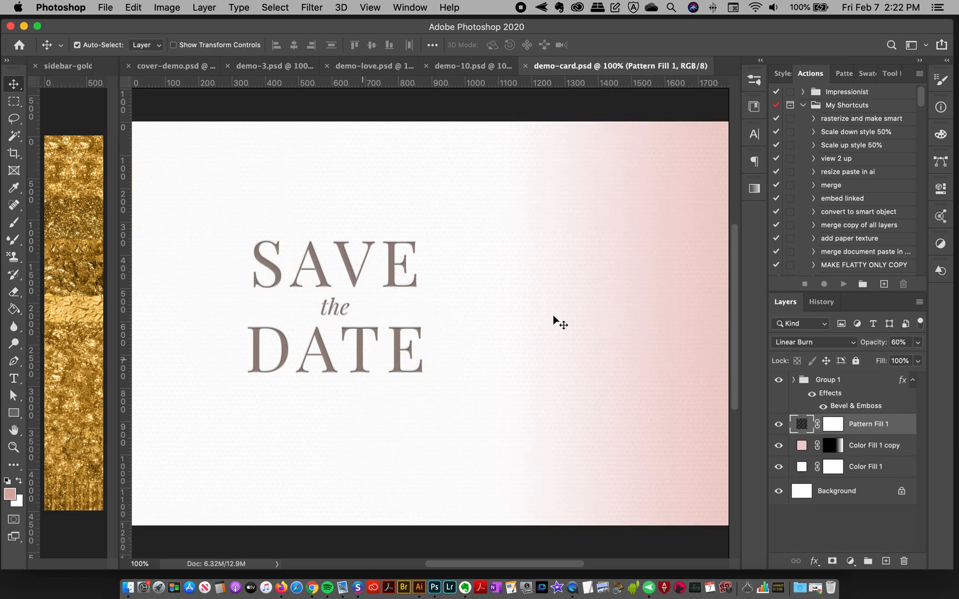
click(886, 562)
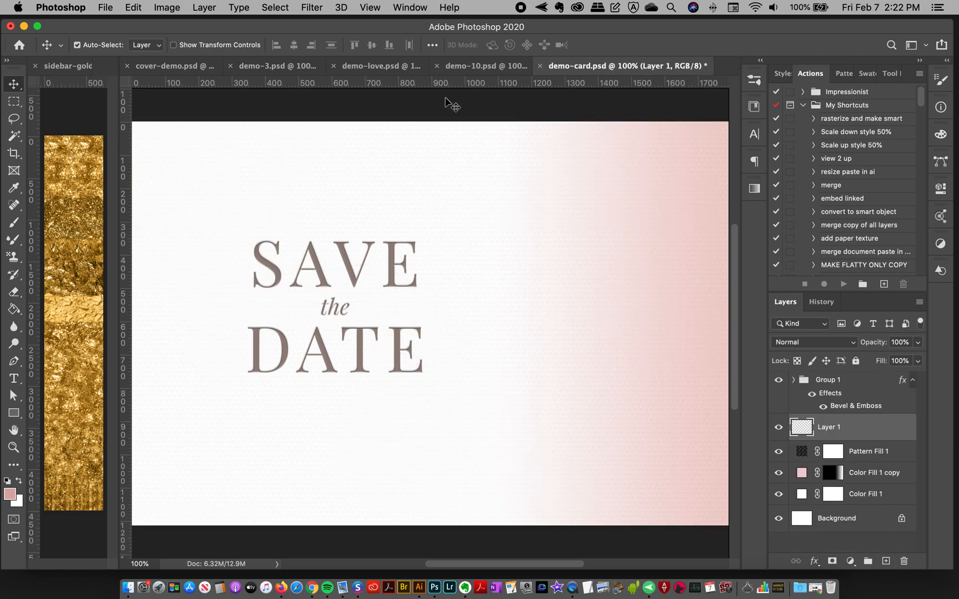
click(12, 227)
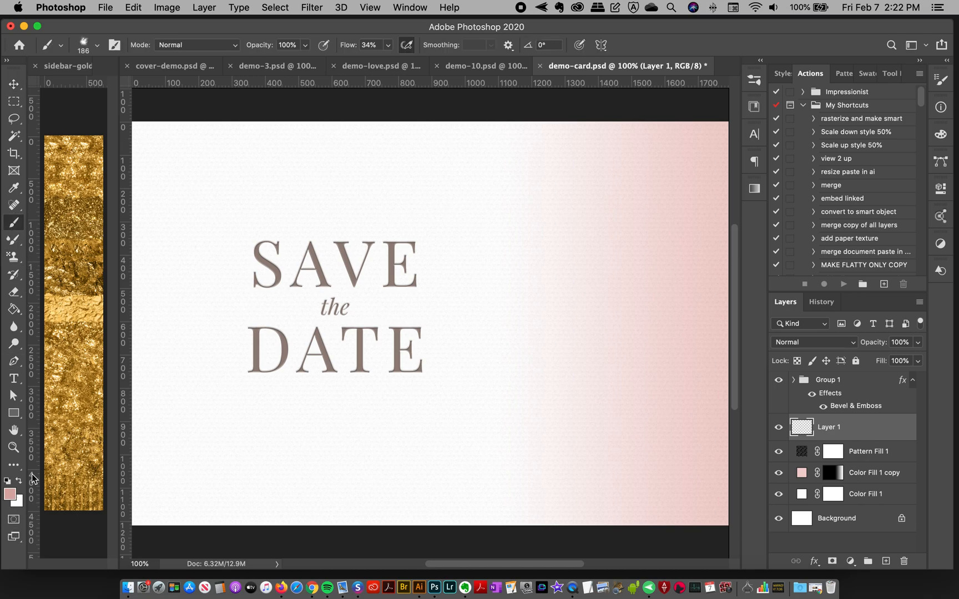
click(754, 82)
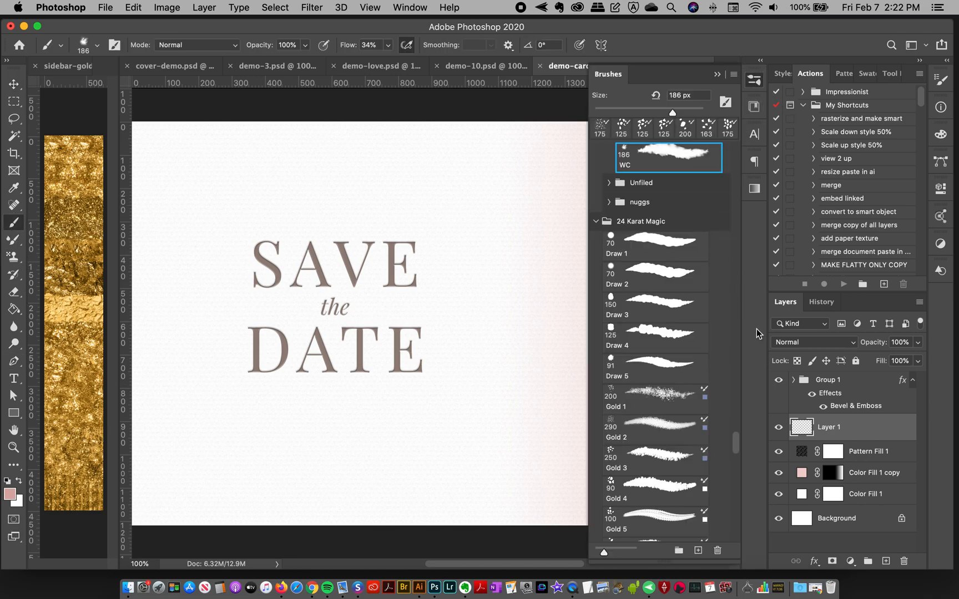
scroll(738, 443, up, 4)
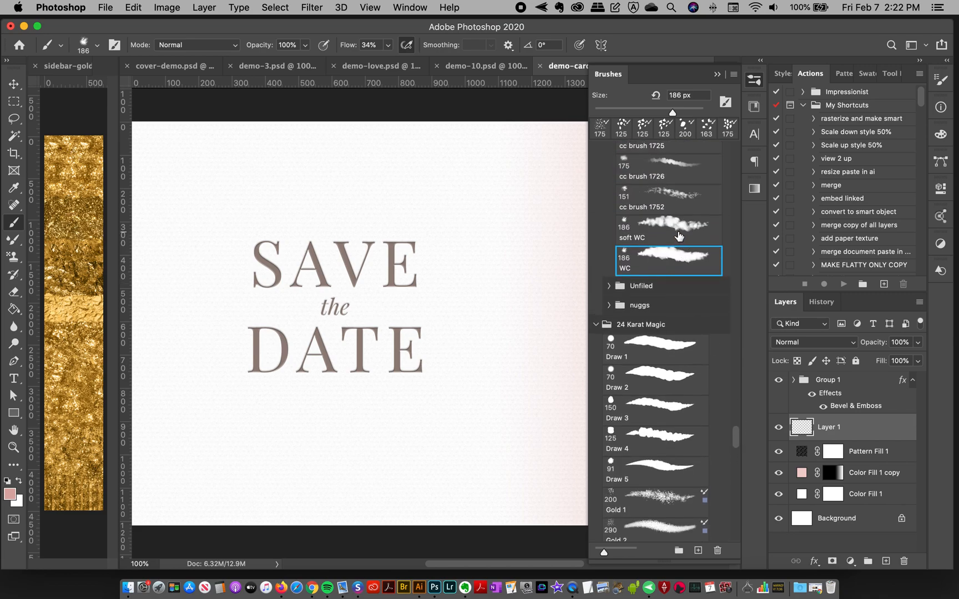
click(678, 237)
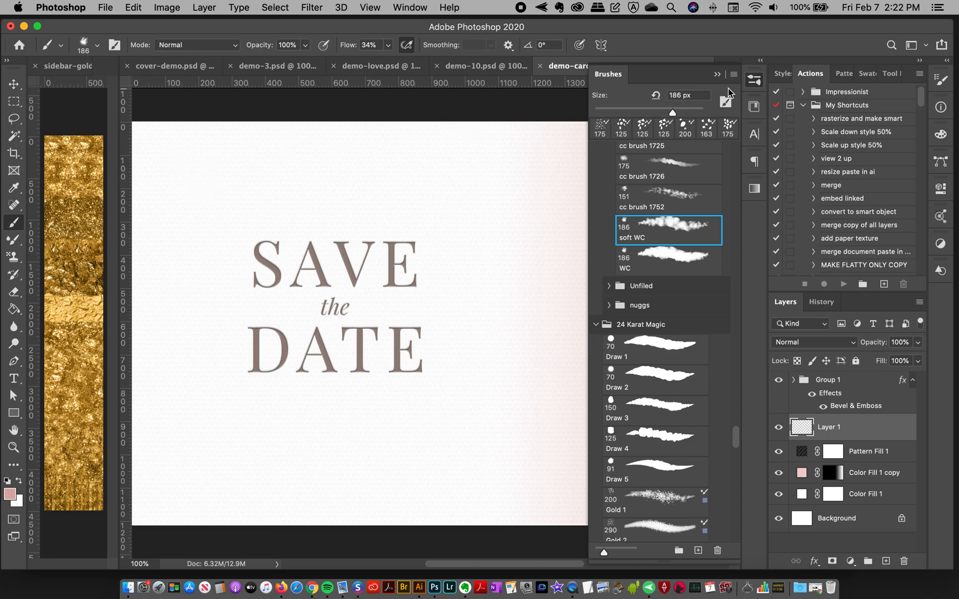
click(753, 81)
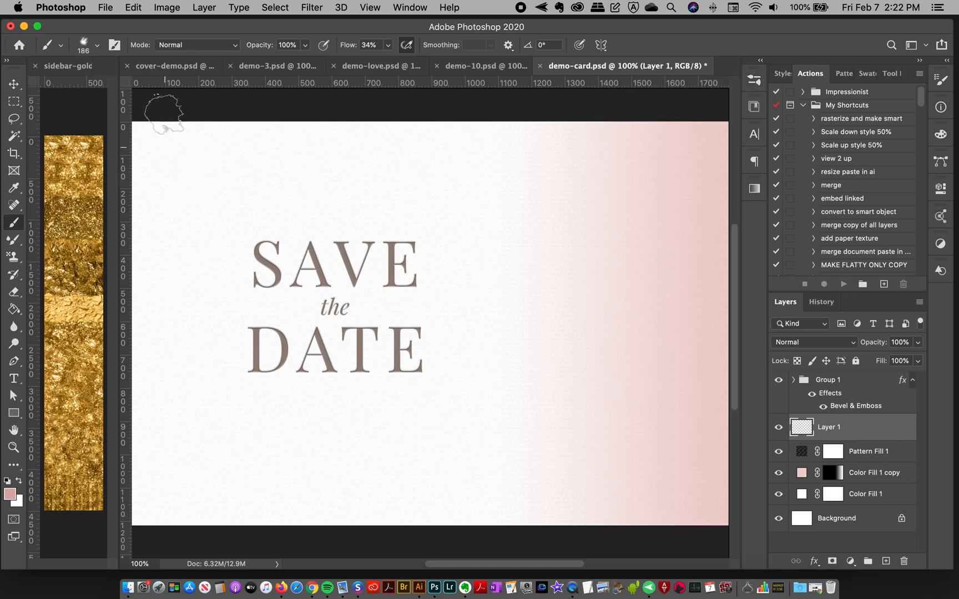
Try a soft pink watercolor stroke in the card's upper-left corner, and undo it
mouse_move(154, 150)
mouse_down()
mouse_move(156, 177)
mouse_move(203, 165)
mouse_move(194, 202)
mouse_move(161, 224)
mouse_up()
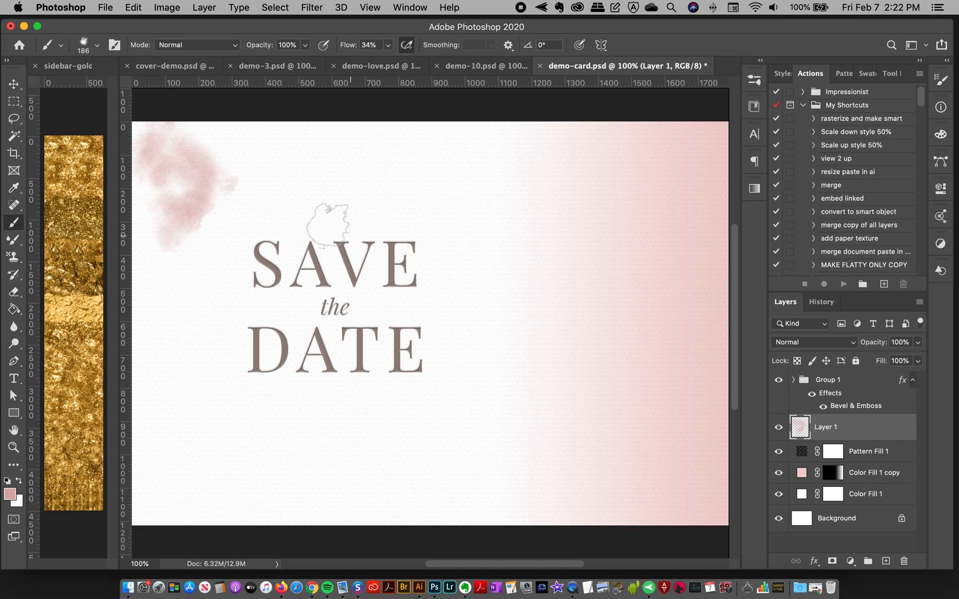
key(super+z)
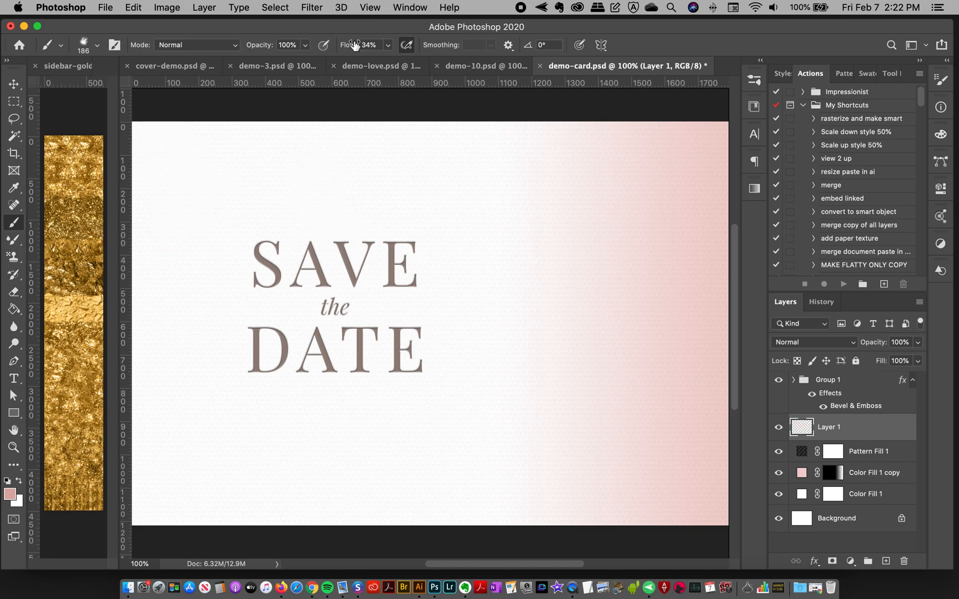
click(387, 46)
click(750, 83)
click(751, 84)
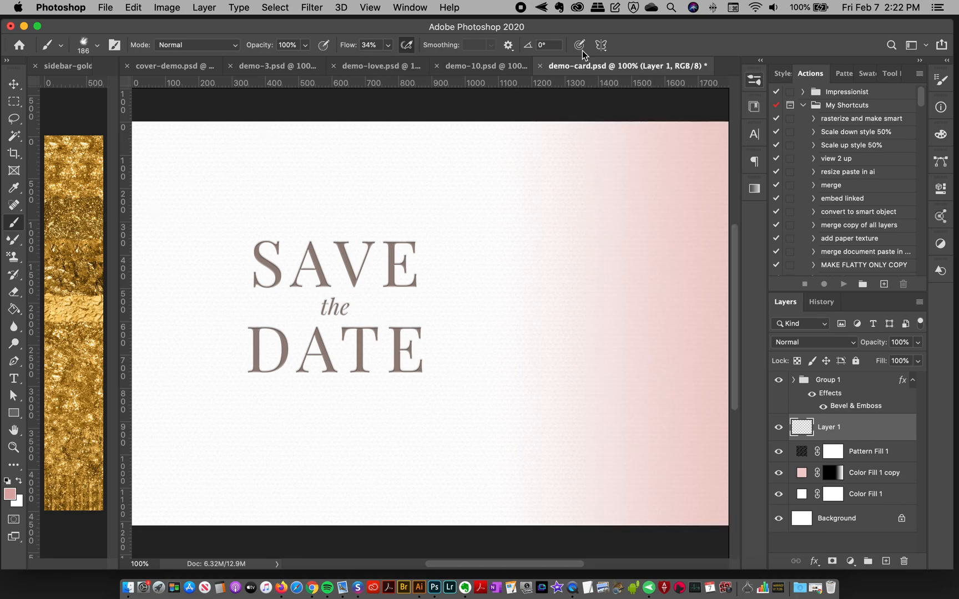
Paint two trial watercolor strokes around the top of SAVE, one at 100% flow and the other at 36% flow
click(388, 46)
drag(386, 61, 454, 65)
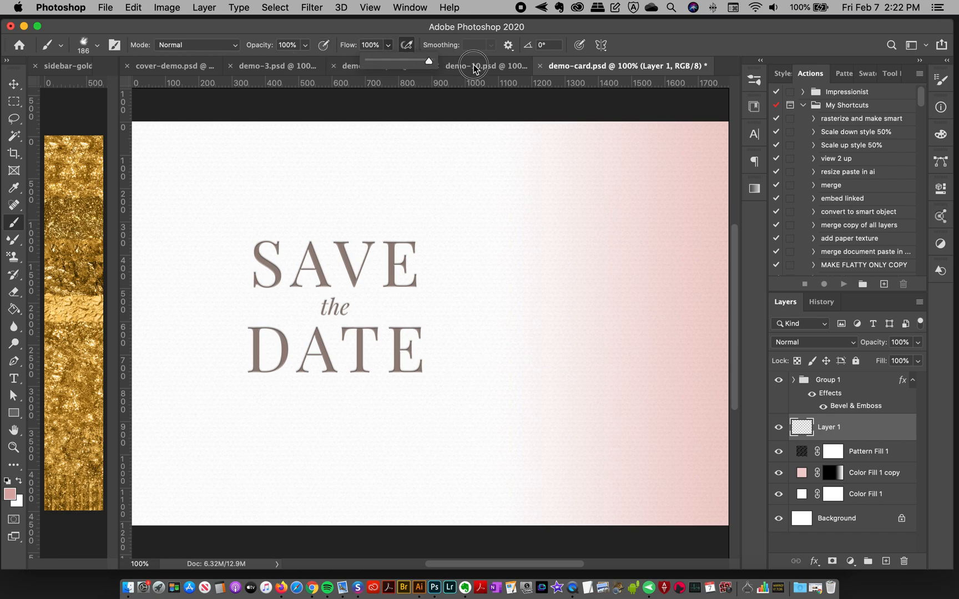
mouse_move(251, 143)
mouse_down()
mouse_move(229, 156)
mouse_move(254, 232)
mouse_move(293, 289)
mouse_move(314, 230)
mouse_up()
click(381, 49)
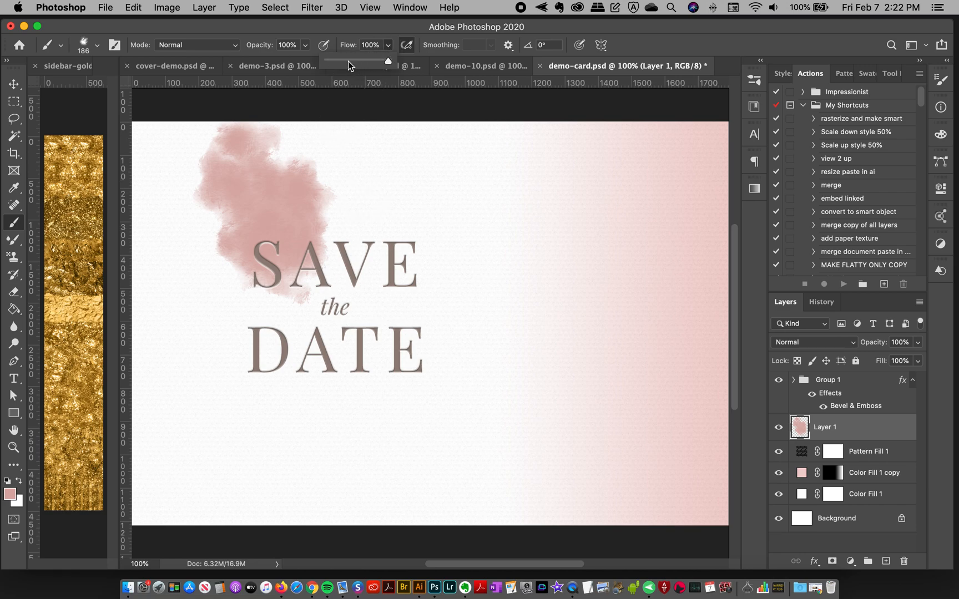
mouse_move(358, 106)
mouse_down()
mouse_move(349, 122)
mouse_move(385, 167)
mouse_move(399, 227)
mouse_move(436, 213)
mouse_up()
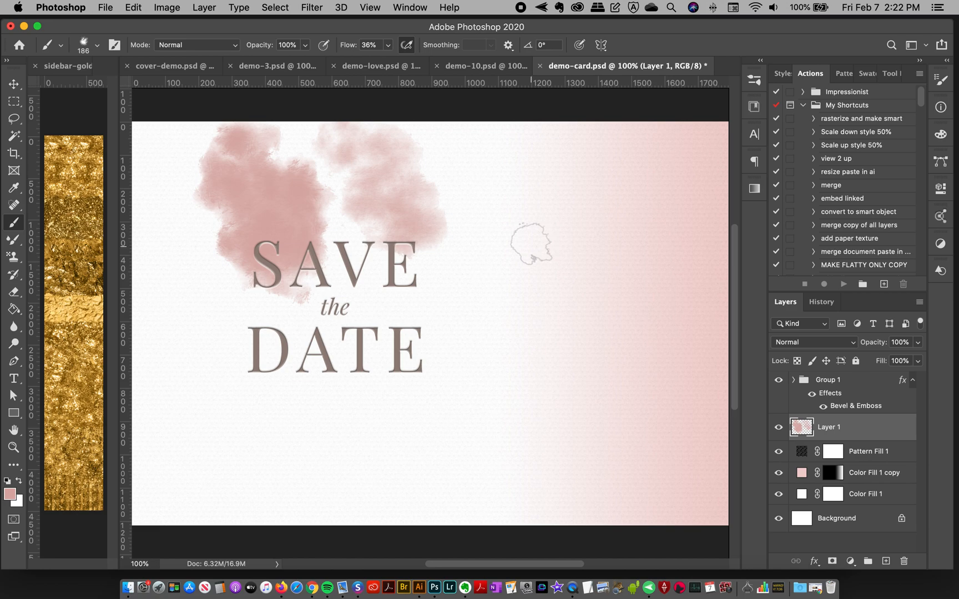
Clear the trial strokes from the layer and paint a soft watercolor band diagonally from the card's upper-left corner to its lower middle
key(super+a)
key(Delete)
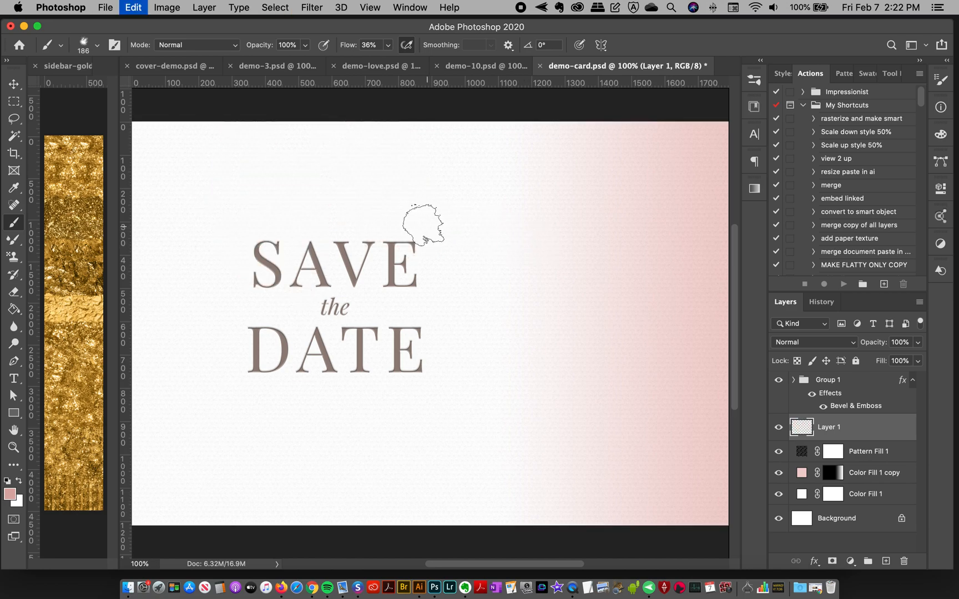
mouse_move(172, 128)
mouse_down()
mouse_move(150, 161)
mouse_move(218, 184)
mouse_move(216, 251)
mouse_move(239, 278)
mouse_move(246, 316)
mouse_move(355, 377)
mouse_move(296, 363)
mouse_move(420, 346)
mouse_move(421, 389)
mouse_move(475, 441)
mouse_move(400, 470)
mouse_move(513, 532)
mouse_move(535, 516)
mouse_up()
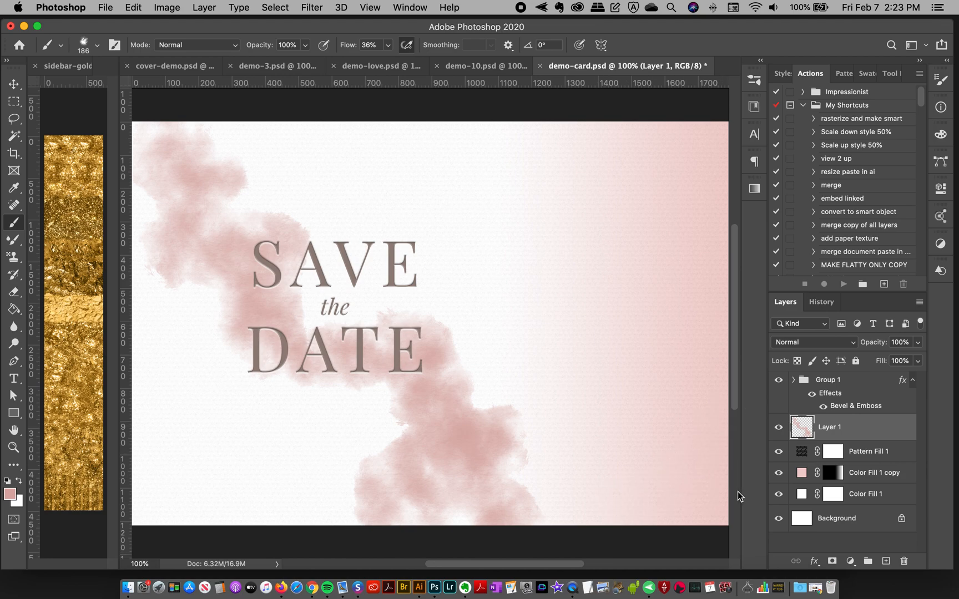
Add a new layer above the soft watercolor band and set up the WC brush at 100% flow
click(886, 561)
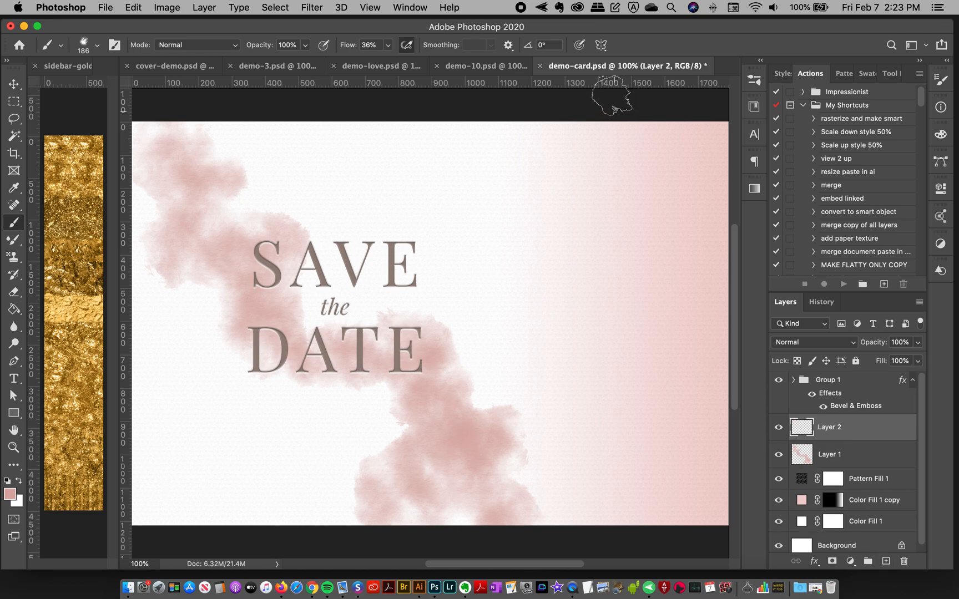
click(753, 80)
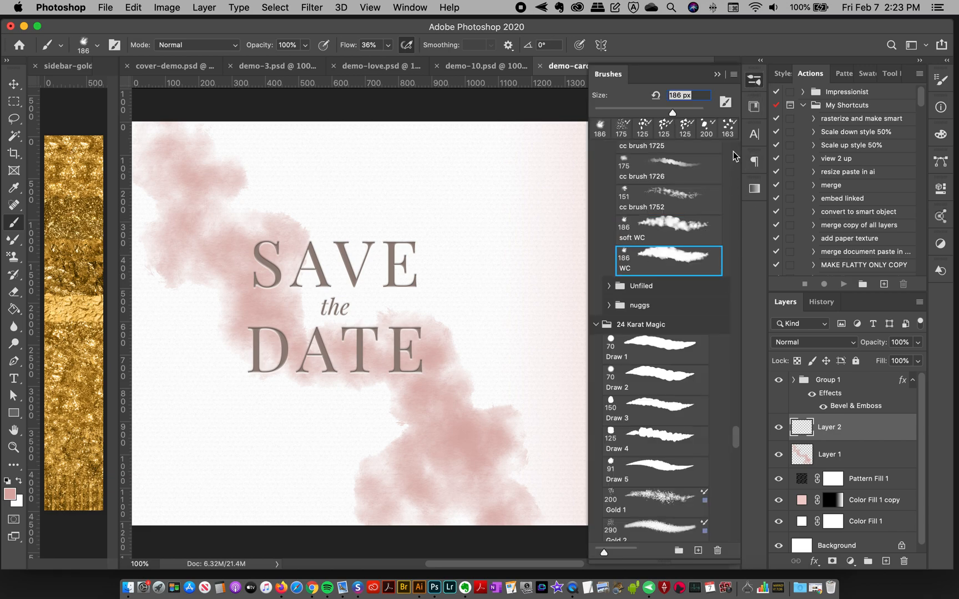
click(754, 84)
drag(436, 68, 438, 29)
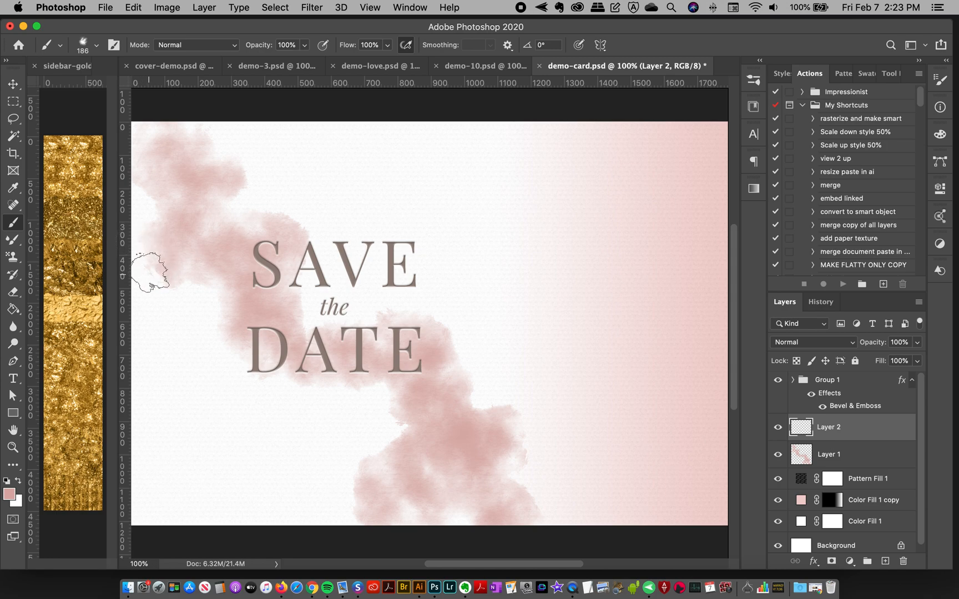
Check the finished design in demo-10.psd, try dense watercolor strokes down the card's left side, and undo them
mouse_move(151, 274)
mouse_down()
mouse_move(172, 260)
mouse_move(157, 253)
mouse_move(185, 217)
mouse_move(170, 237)
mouse_move(155, 209)
mouse_move(150, 233)
mouse_up()
click(521, 70)
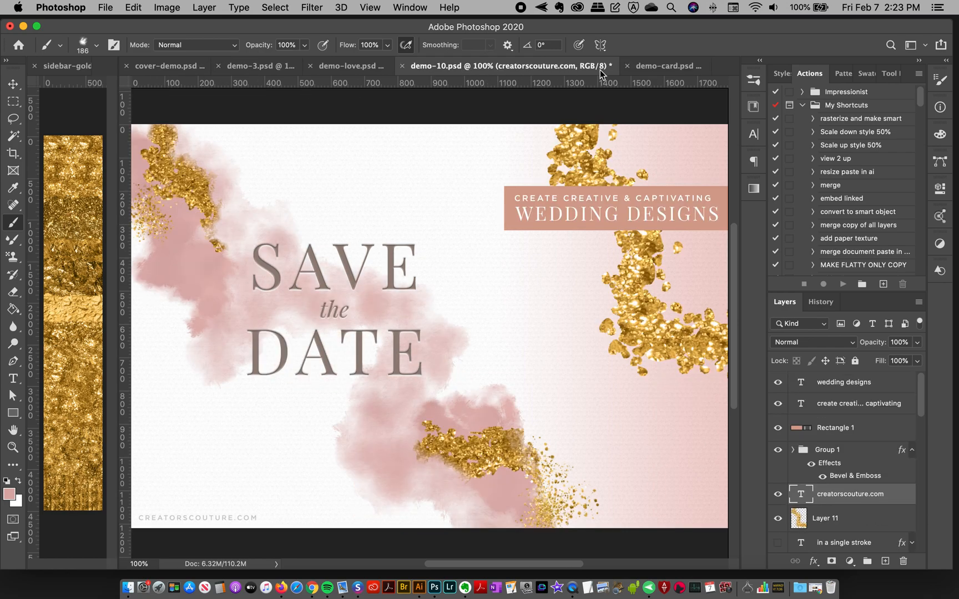
click(655, 67)
mouse_move(174, 182)
mouse_down()
mouse_move(186, 272)
mouse_move(214, 317)
mouse_move(269, 347)
mouse_up()
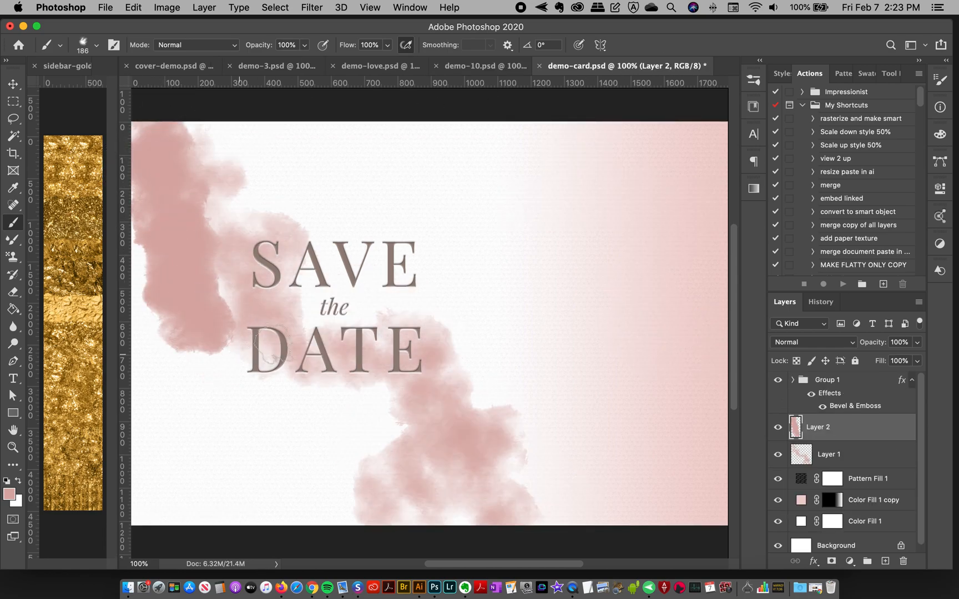
key(super+z)
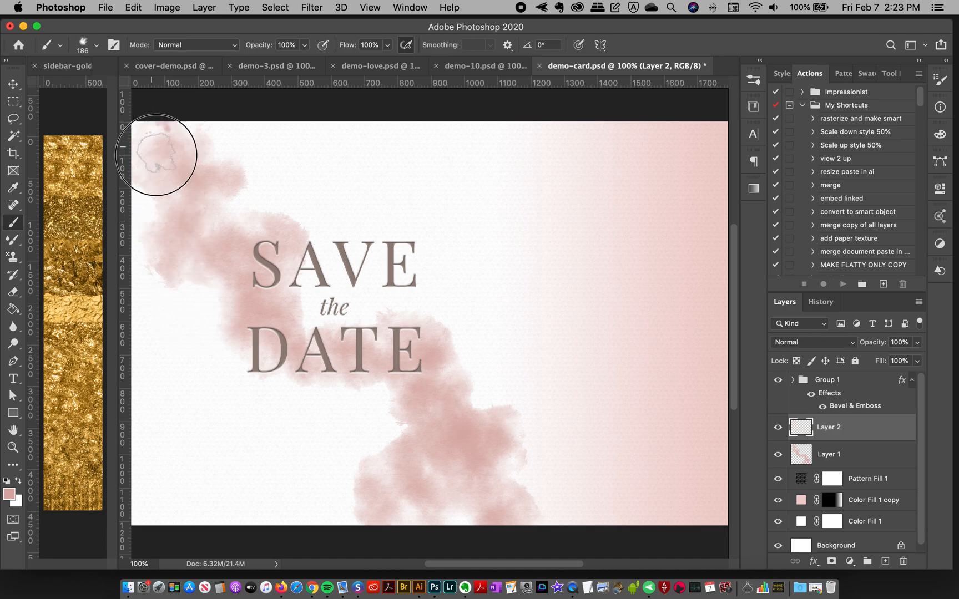
mouse_move(162, 201)
mouse_down()
mouse_move(186, 217)
mouse_move(175, 234)
mouse_move(216, 266)
mouse_up()
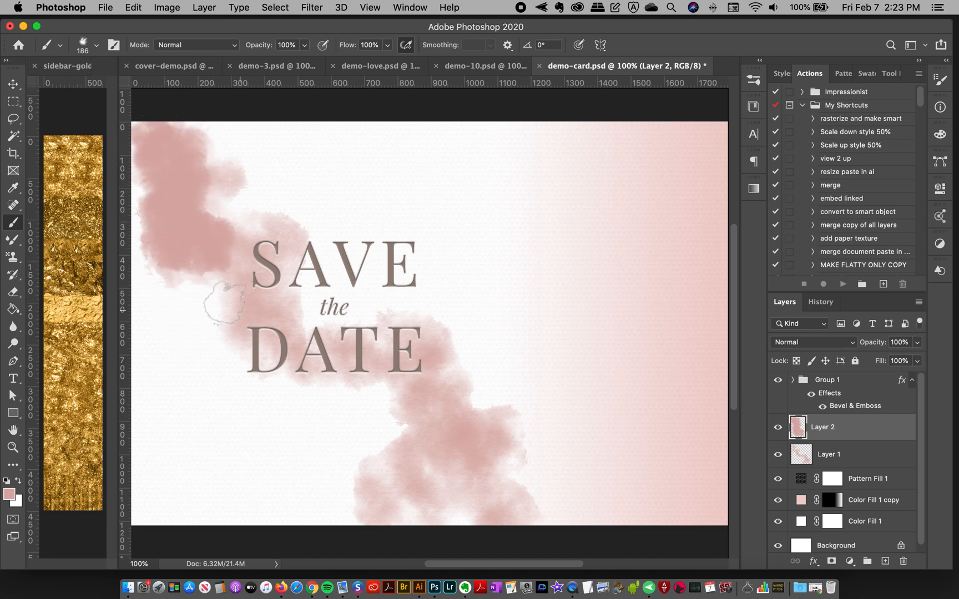
mouse_move(180, 311)
mouse_down()
mouse_move(229, 334)
mouse_move(245, 383)
mouse_up()
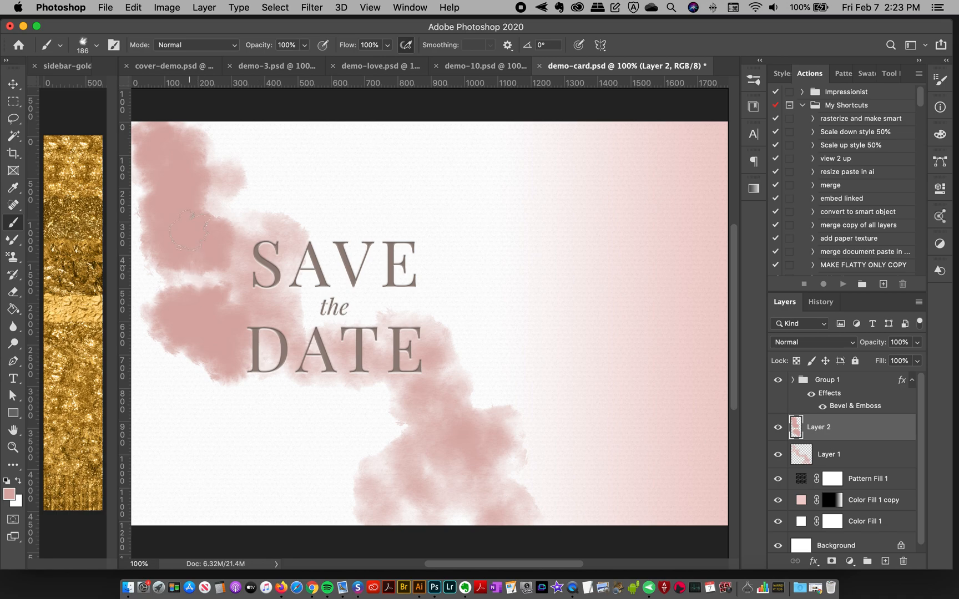
key(super+z)
key(super+z)
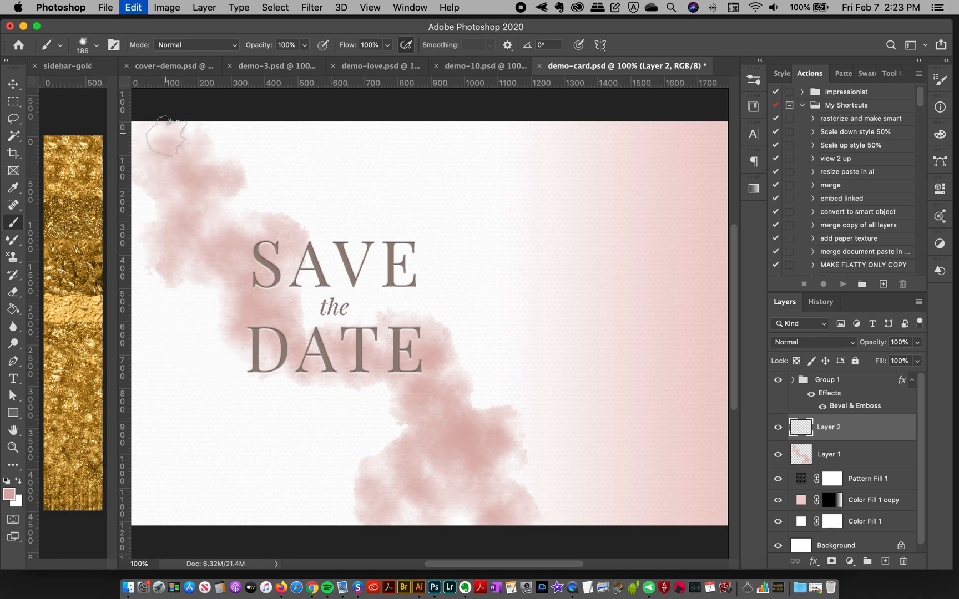
Reduce the brush size to 150 px and paint dense watercolor patches over the band's upper-left and lower ends
key(bracketleft)
key(bracketleft)
mouse_move(167, 133)
mouse_down()
mouse_move(152, 165)
mouse_move(173, 179)
mouse_move(135, 237)
mouse_move(185, 235)
mouse_move(195, 308)
mouse_up()
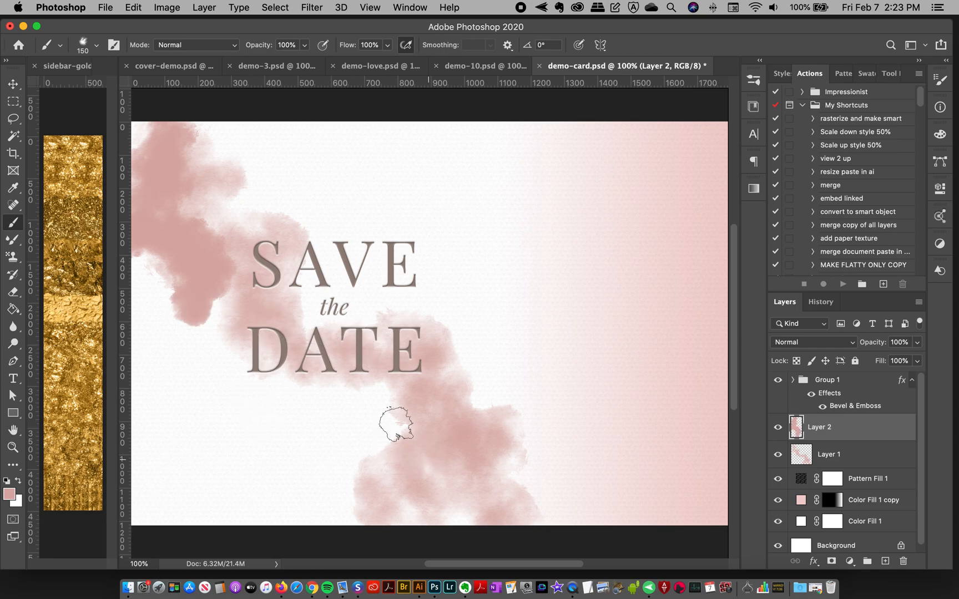
mouse_move(397, 410)
mouse_down()
mouse_move(426, 427)
mouse_move(451, 471)
mouse_move(466, 552)
mouse_up()
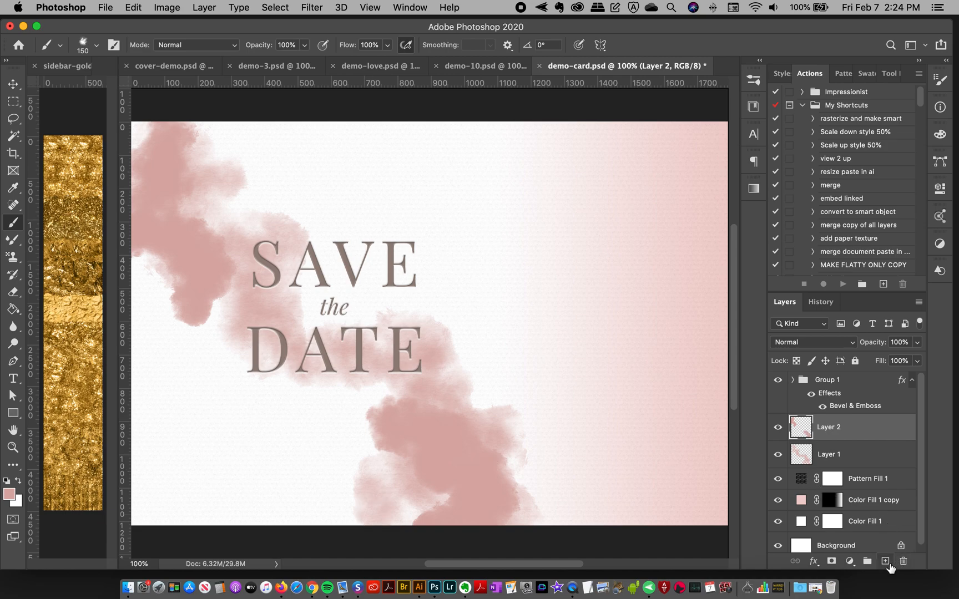
Add a new layer above the dense watercolor patches and clip it to their layer
click(884, 562)
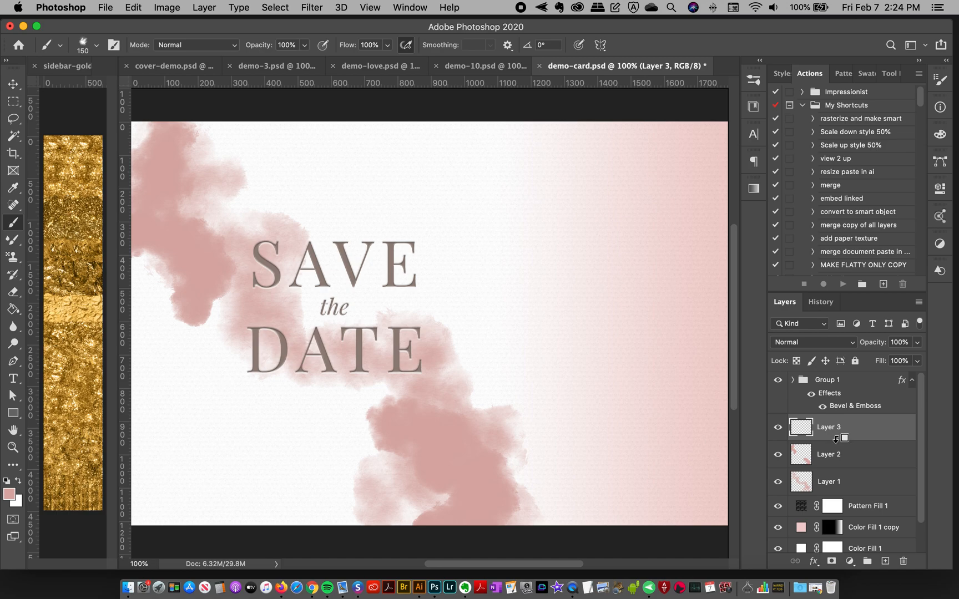
alt+click(840, 438)
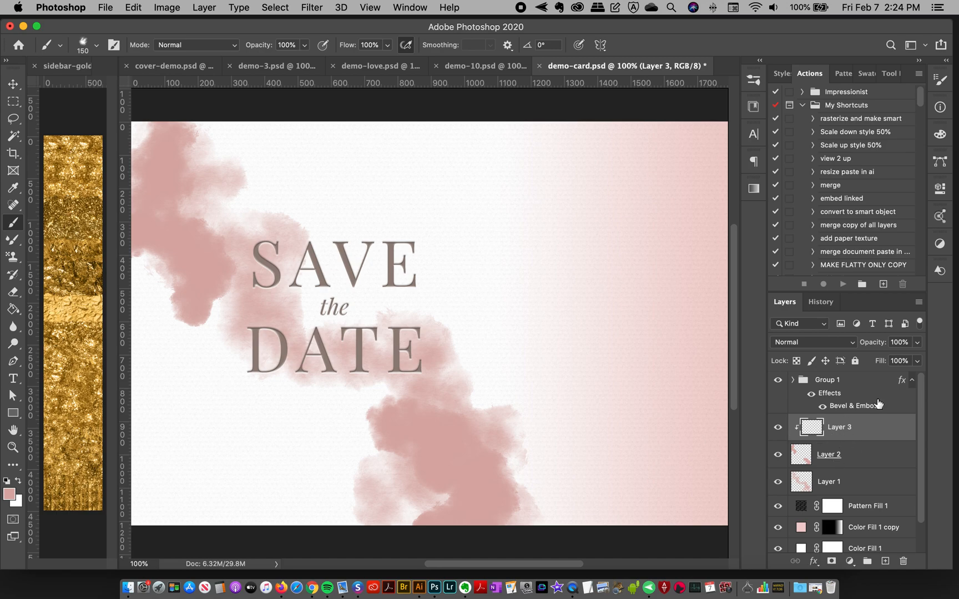
click(918, 302)
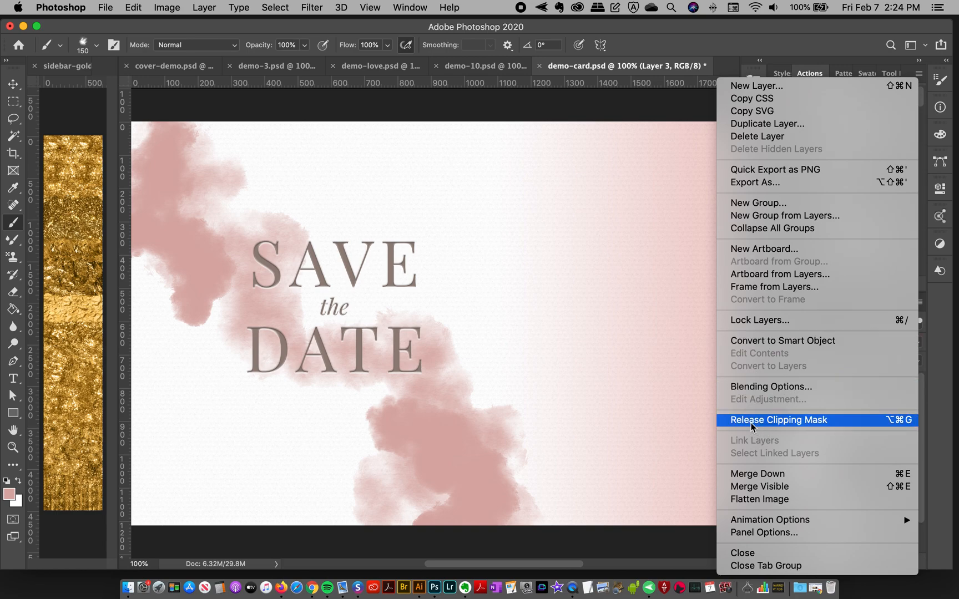
click(568, 70)
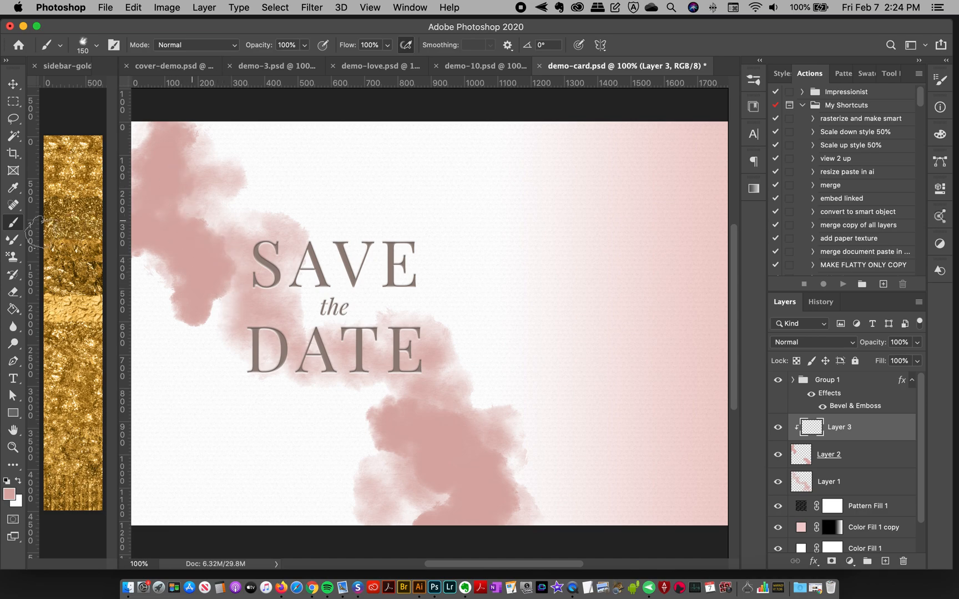
Choose the Mixer Brush with the Gold 29 preset from the 24 Karat Magic brushes
click(11, 242)
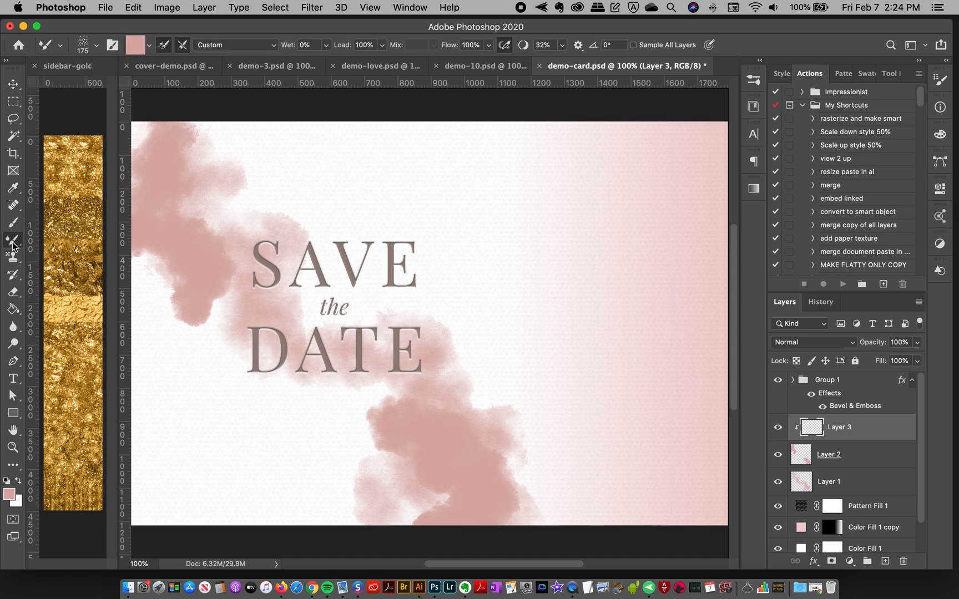
click(754, 79)
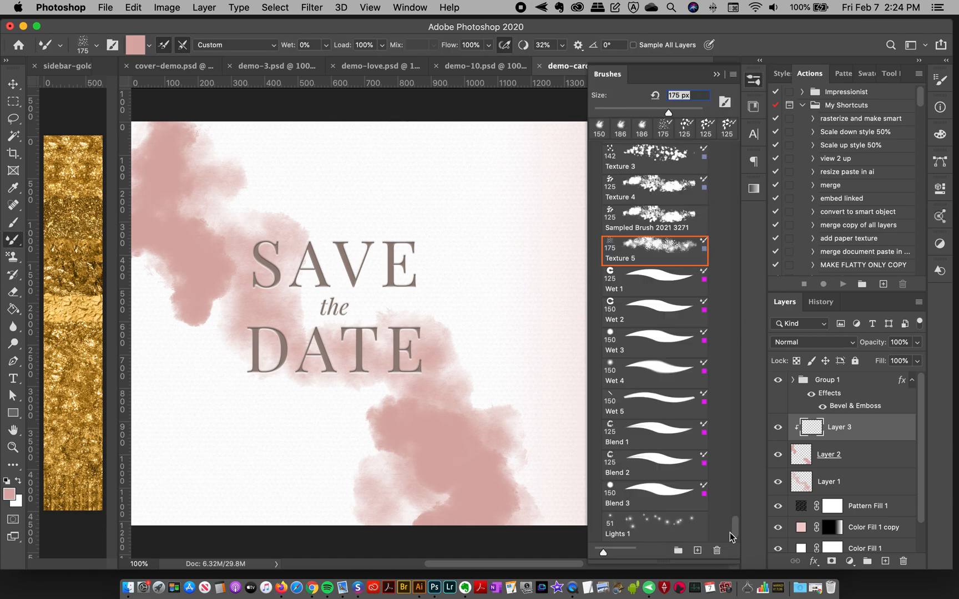
scroll(735, 521, down, 15)
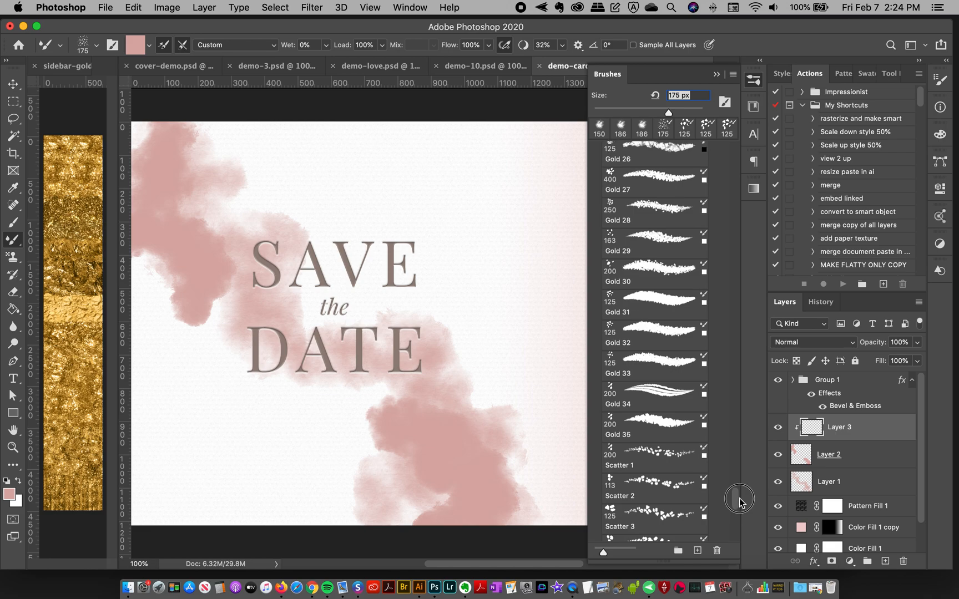
scroll(738, 501, down, 2)
click(664, 252)
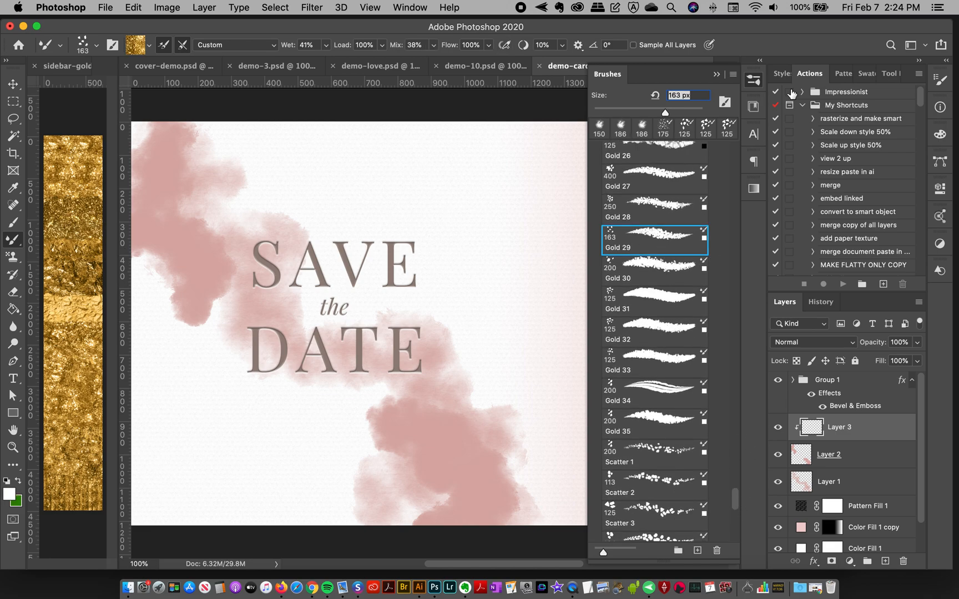
click(753, 83)
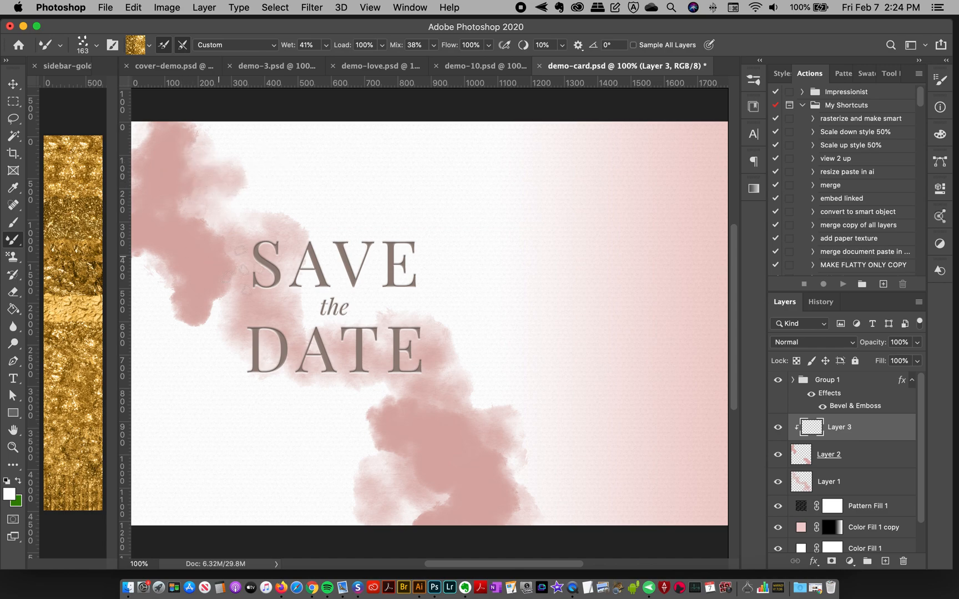
Paint Gold 29 strokes on Layer 3 over the dense watercolor patches at the card's upper left and lower middle, redoing unsatisfactory strokes
mouse_move(203, 165)
mouse_down()
mouse_move(202, 210)
mouse_move(167, 129)
mouse_up()
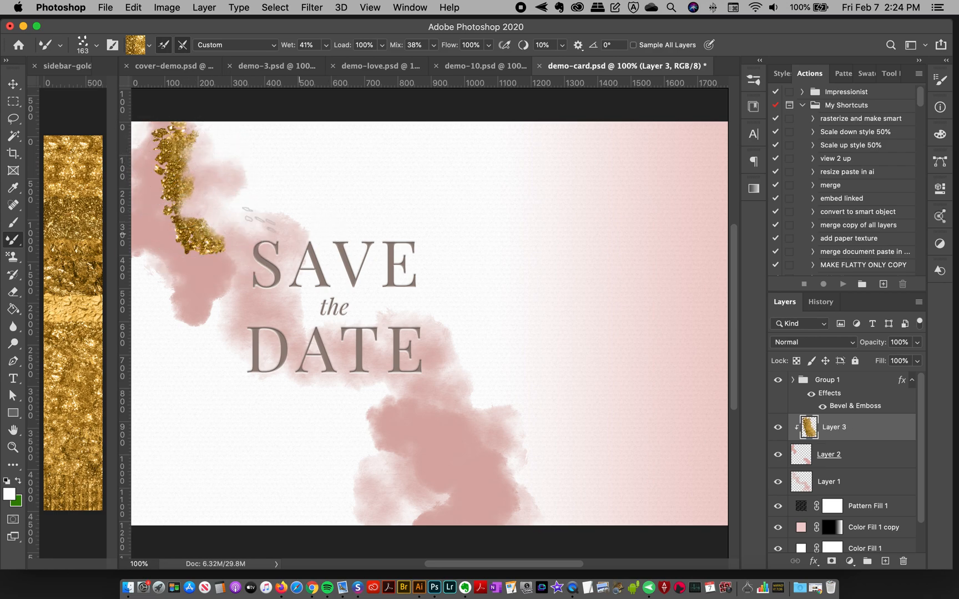
key(super+z)
mouse_move(191, 150)
mouse_down()
mouse_move(208, 185)
mouse_move(191, 226)
mouse_move(215, 228)
mouse_move(190, 205)
mouse_up()
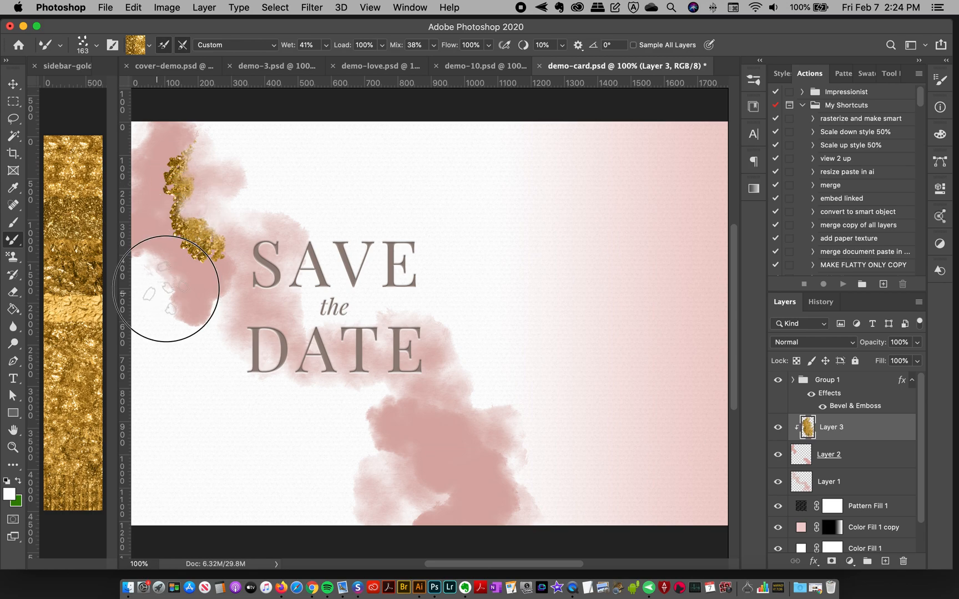
drag(172, 300, 192, 310)
mouse_move(464, 400)
mouse_down()
mouse_move(456, 423)
mouse_move(509, 446)
mouse_move(545, 478)
mouse_move(452, 425)
mouse_move(503, 462)
mouse_up()
key(super+z)
mouse_move(424, 480)
mouse_down()
mouse_move(448, 506)
mouse_move(422, 522)
mouse_up()
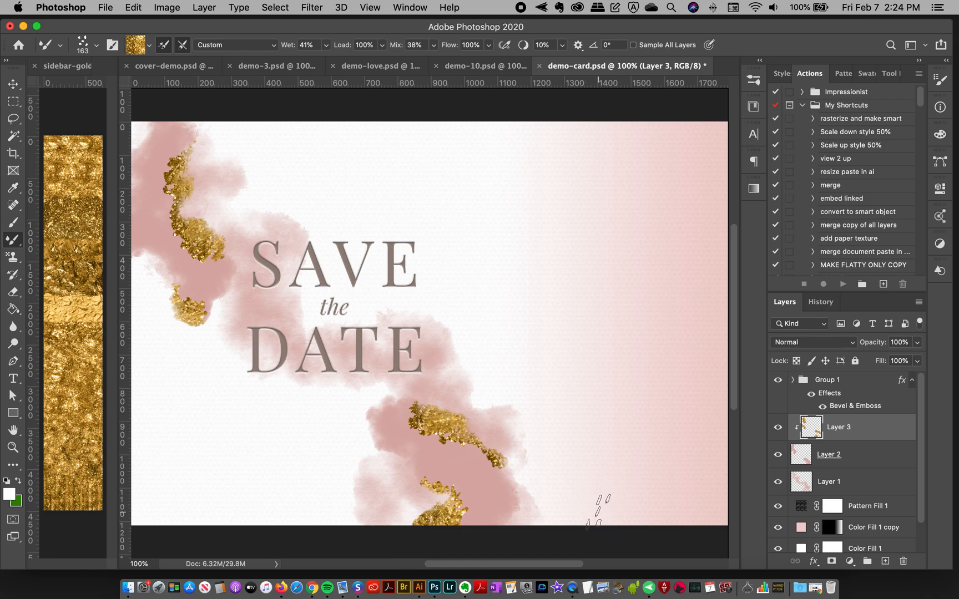
Add two new clipped layers directly above Layer 2 and hide the gold strokes on Layer 3
click(852, 456)
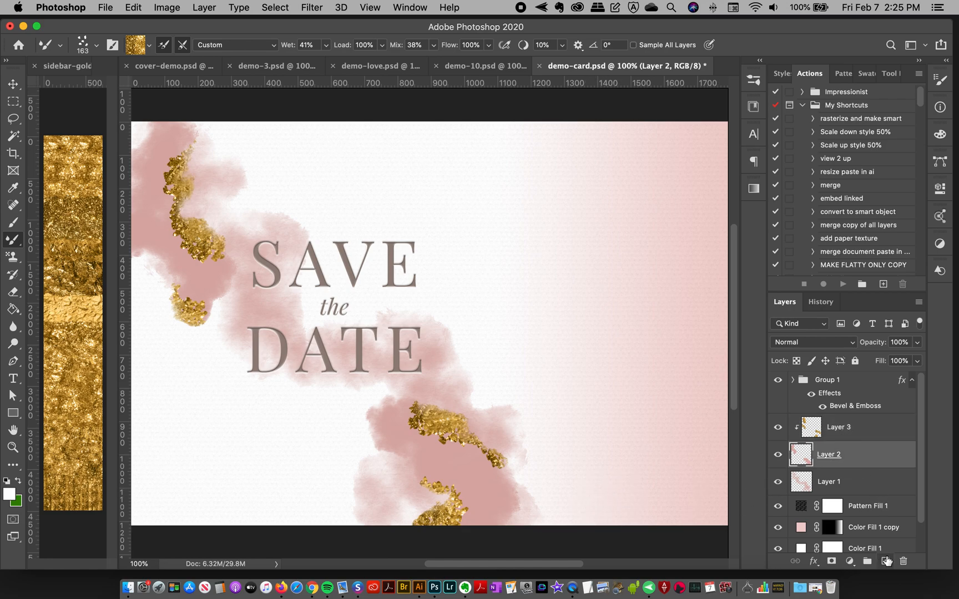
click(885, 561)
click(884, 561)
click(777, 427)
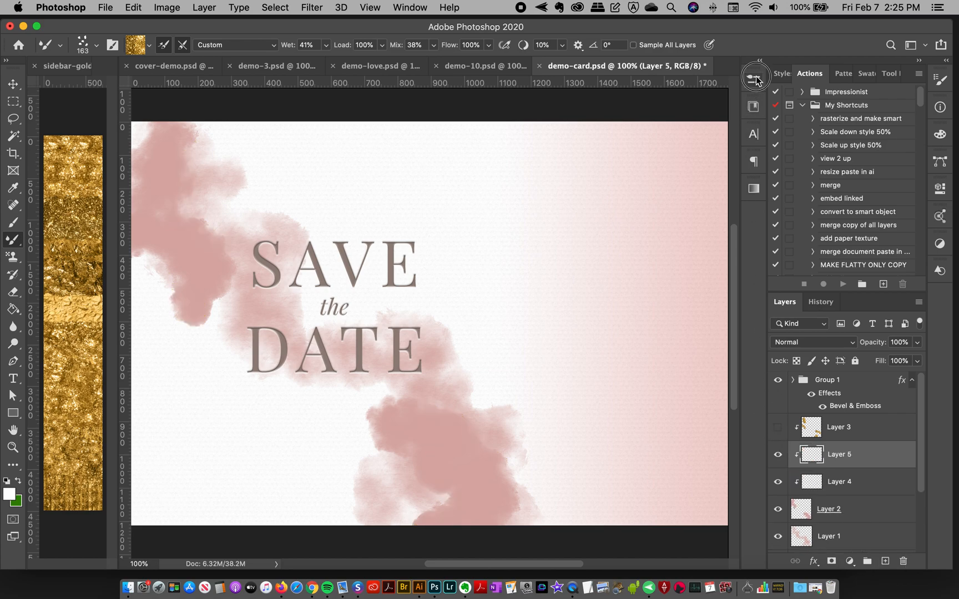
Choose the Gold 31 brush and paint gold strokes on Layer 5 over the upper-left and lower watercolor patches
click(753, 106)
click(667, 294)
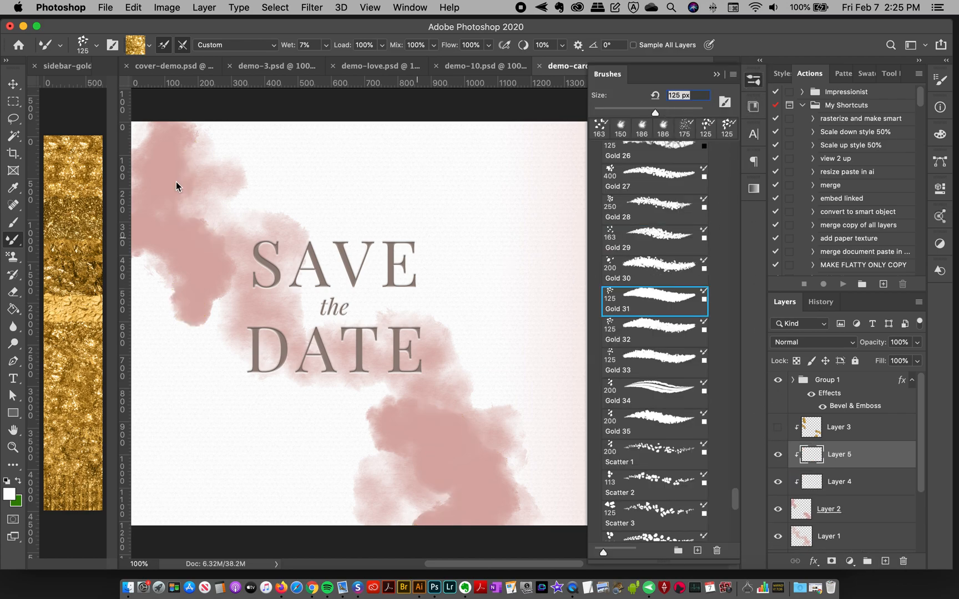
mouse_move(192, 144)
mouse_down()
mouse_move(175, 180)
mouse_move(184, 201)
mouse_up()
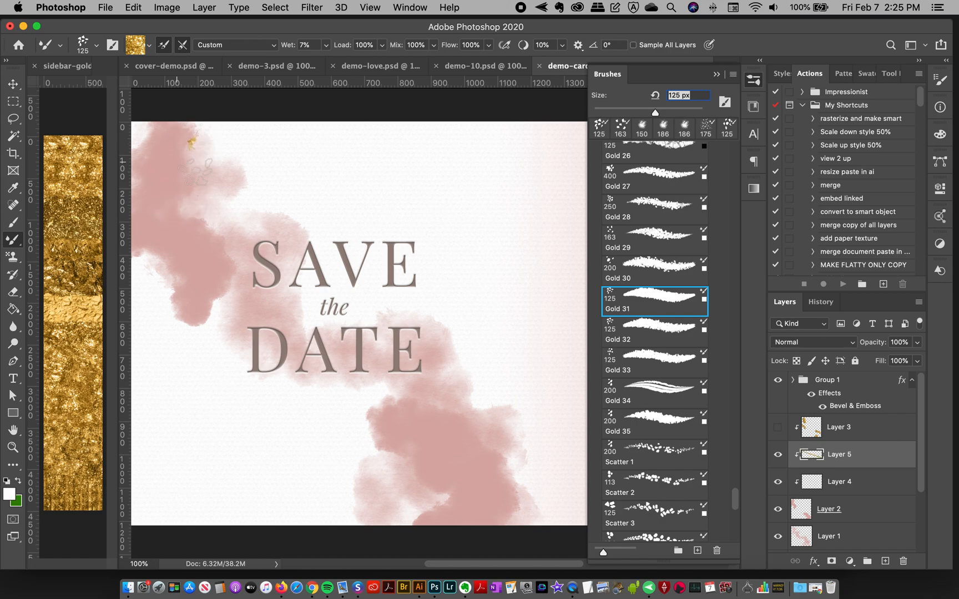
mouse_move(192, 142)
mouse_down()
mouse_move(187, 188)
mouse_move(203, 225)
mouse_move(176, 280)
mouse_up()
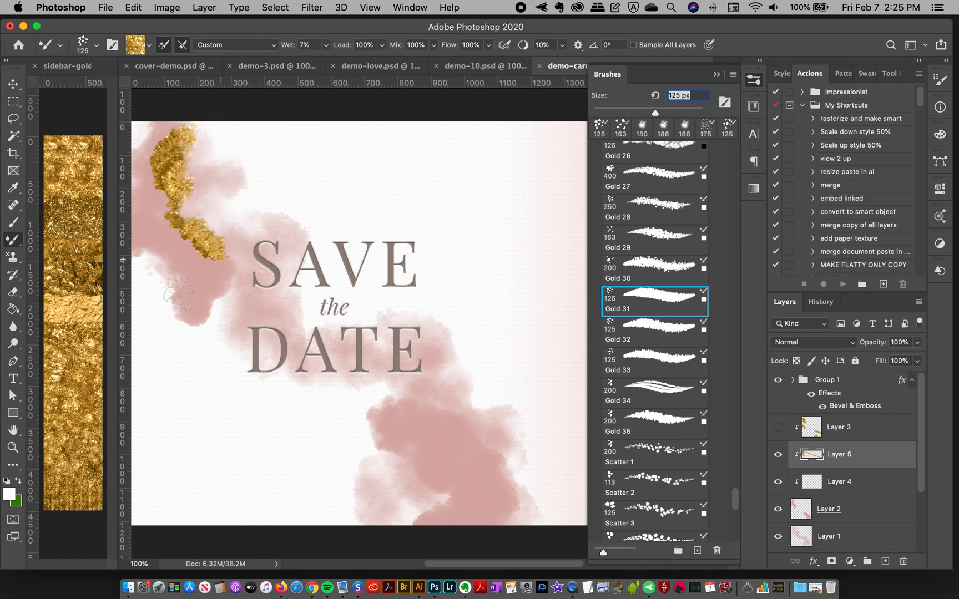
drag(173, 323, 176, 327)
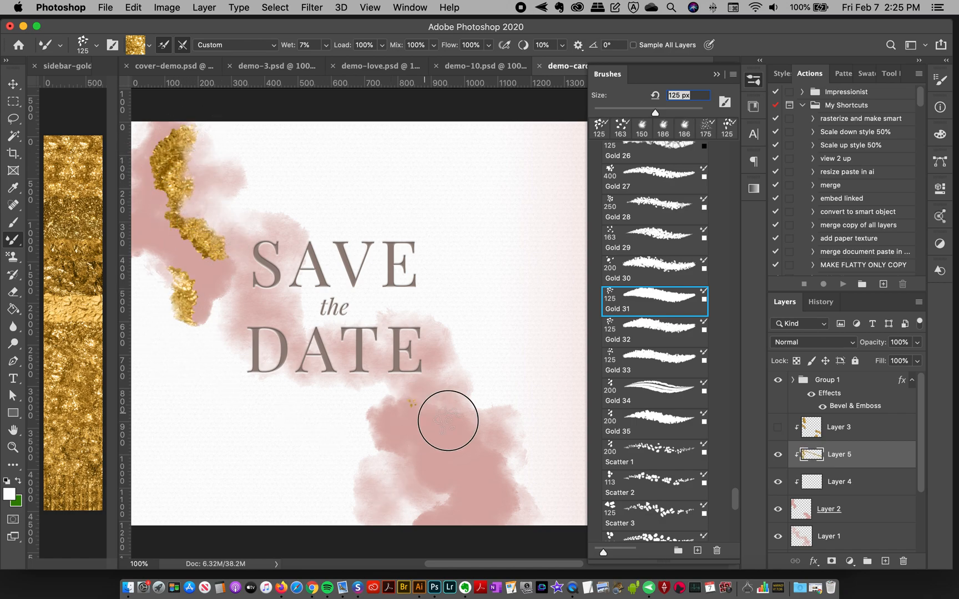
drag(445, 419, 519, 469)
mouse_move(428, 479)
mouse_down()
mouse_move(443, 503)
mouse_move(439, 525)
mouse_up()
Hide the gold strokes on Layer 5 and add two new clipped layers above it
click(777, 454)
click(889, 562)
click(890, 561)
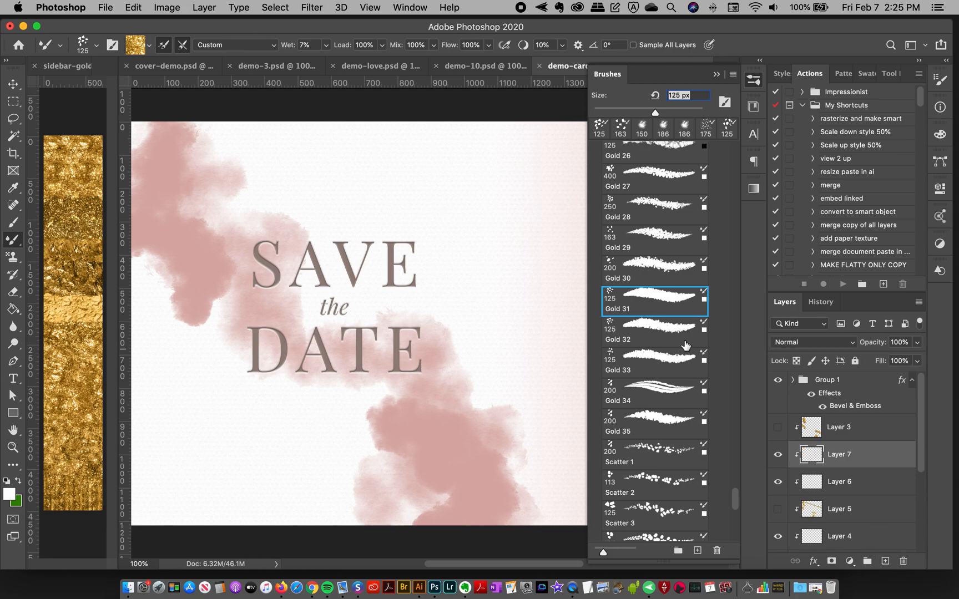
Choose the Gold 32 brush and paint gold strokes on Layer 7 over both dense watercolor patches, replacing the first trial stroke
click(668, 334)
mouse_move(199, 150)
mouse_down()
mouse_move(184, 178)
mouse_move(210, 230)
mouse_up()
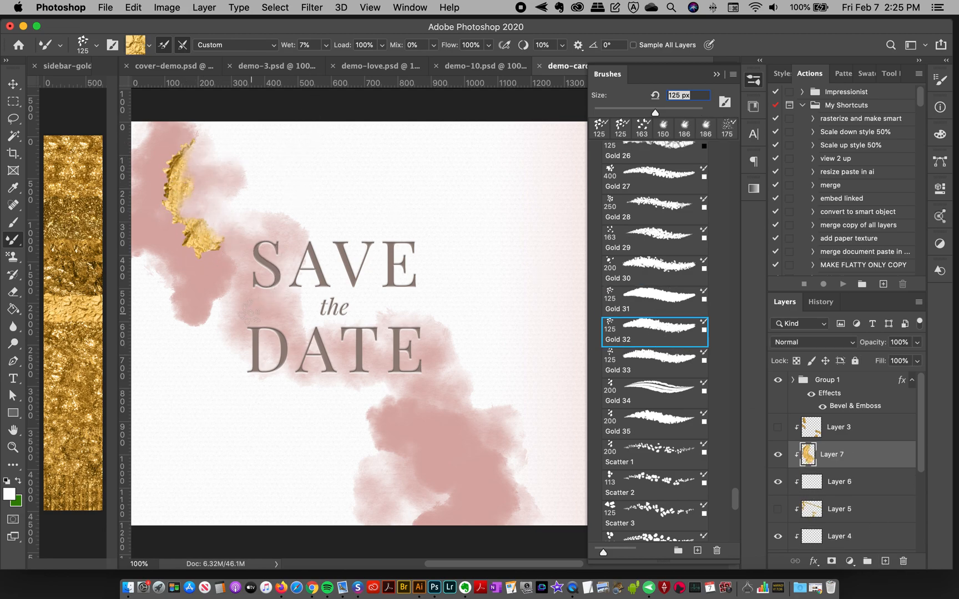
key(super+z)
mouse_move(188, 124)
mouse_down()
mouse_move(194, 167)
mouse_move(178, 213)
mouse_move(204, 233)
mouse_up()
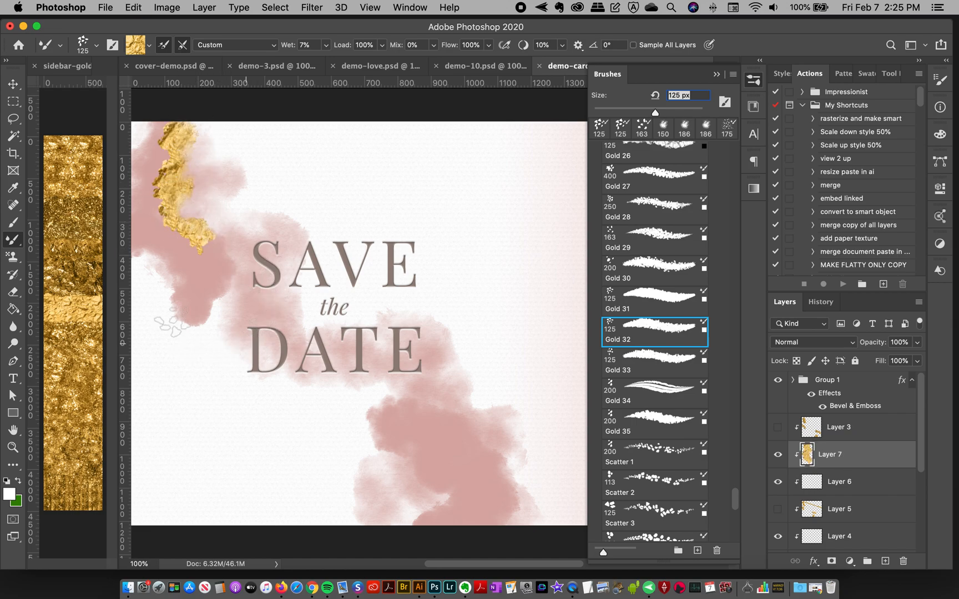
drag(172, 271, 200, 321)
mouse_move(436, 412)
mouse_down()
mouse_move(492, 443)
mouse_move(506, 484)
mouse_up()
mouse_move(422, 486)
mouse_down()
mouse_move(437, 507)
mouse_move(433, 527)
mouse_up()
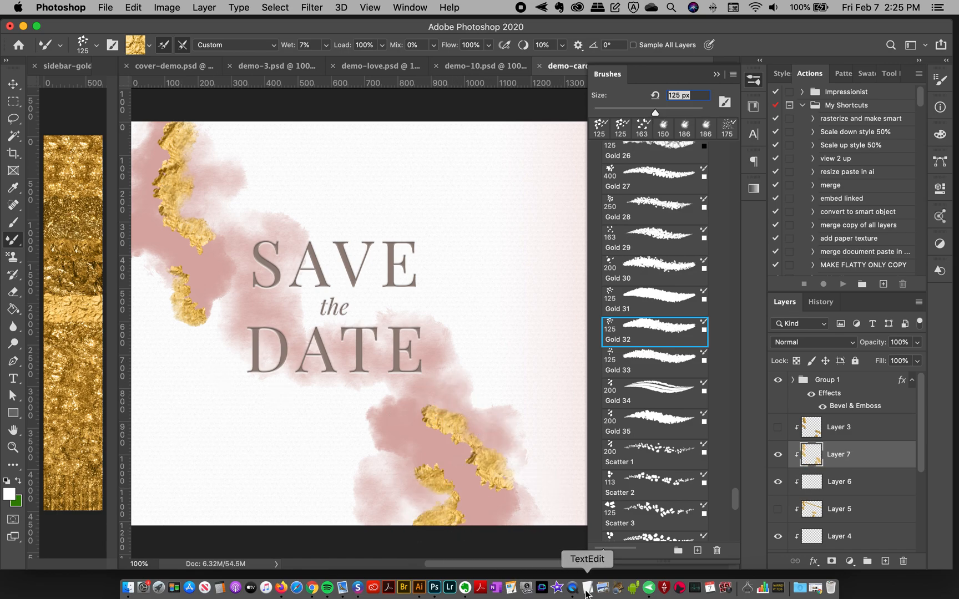
Hide Layer 7 and paint Gold 33 strokes on Layer 6 over the upper-left and lower watercolor patches
click(777, 454)
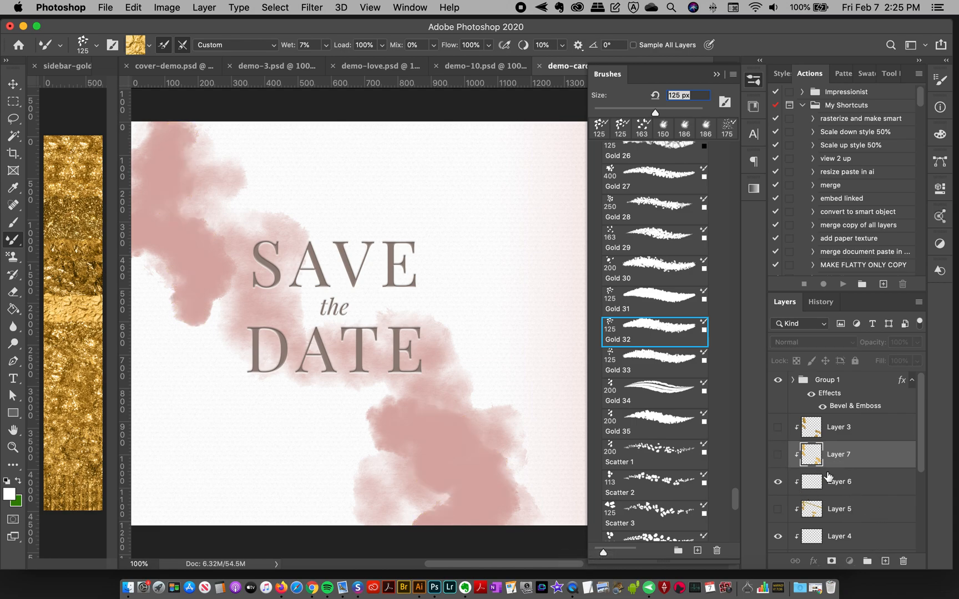
click(830, 481)
click(648, 368)
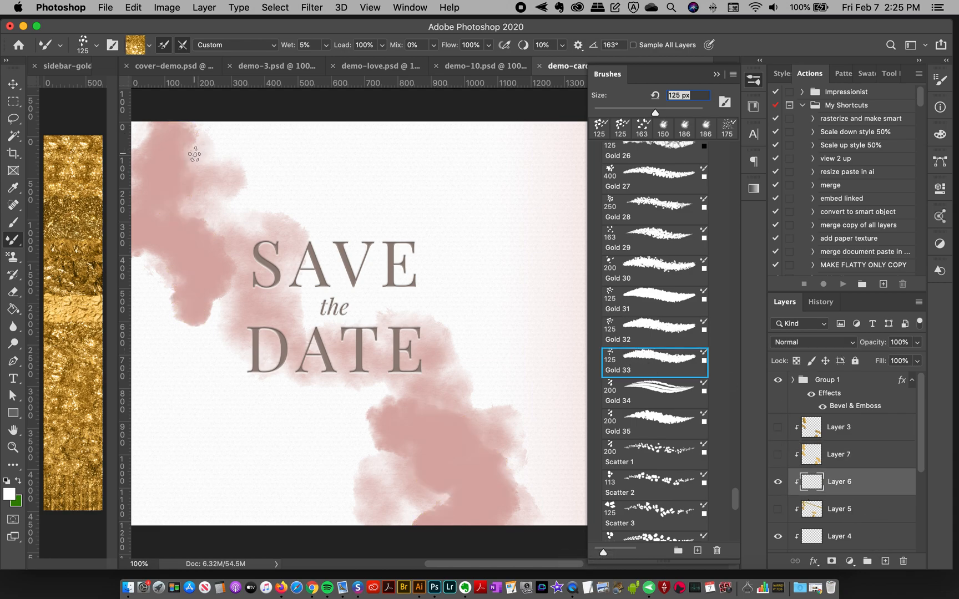
mouse_move(194, 155)
mouse_down()
mouse_move(175, 188)
mouse_move(218, 243)
mouse_up()
mouse_move(139, 247)
mouse_down()
mouse_move(160, 252)
mouse_move(185, 321)
mouse_up()
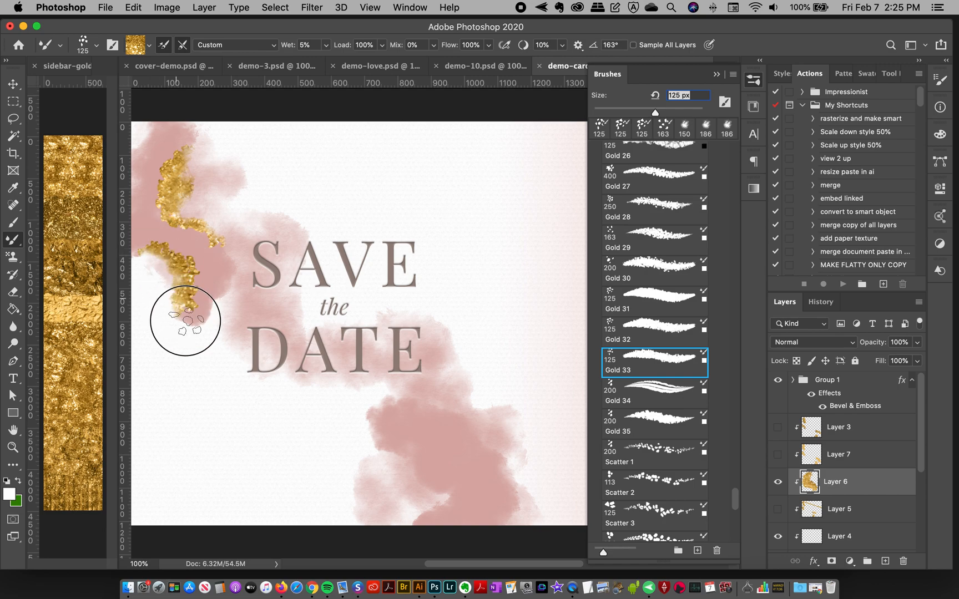
mouse_move(427, 416)
mouse_down()
mouse_move(476, 419)
mouse_move(527, 474)
mouse_up()
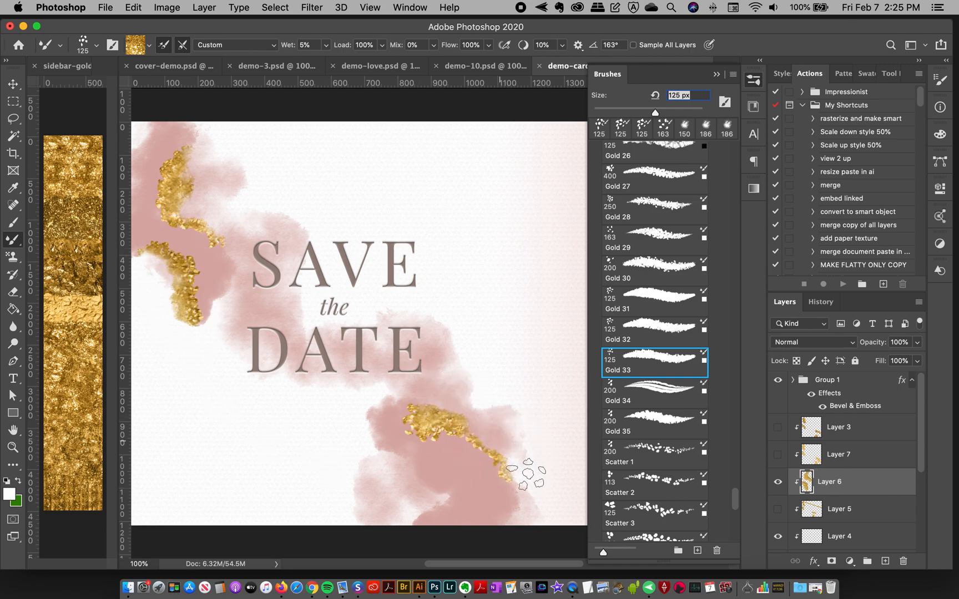
mouse_move(425, 459)
mouse_down()
mouse_move(460, 512)
mouse_move(415, 529)
mouse_up()
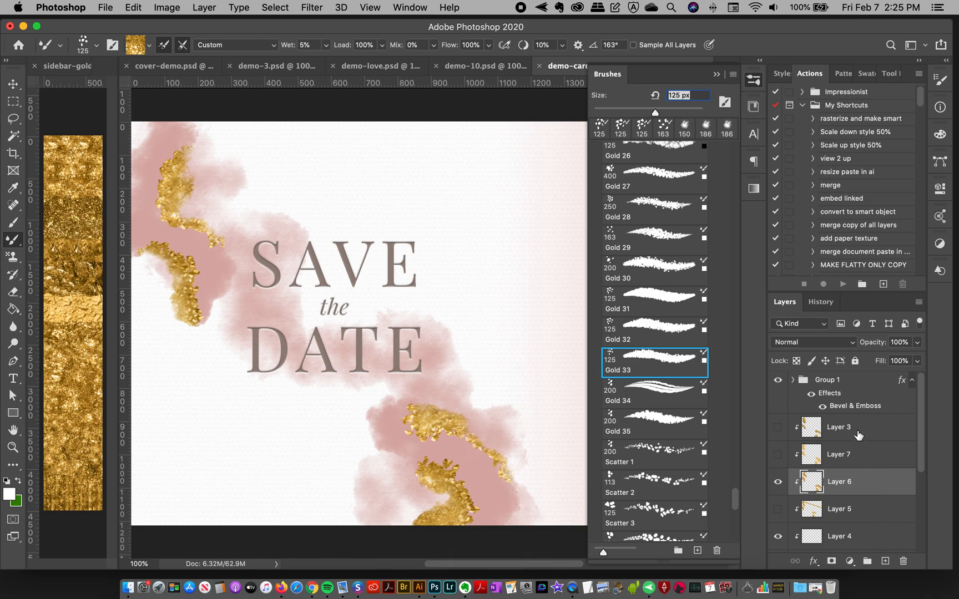
Add two new unclipped layers above Layer 3
click(858, 436)
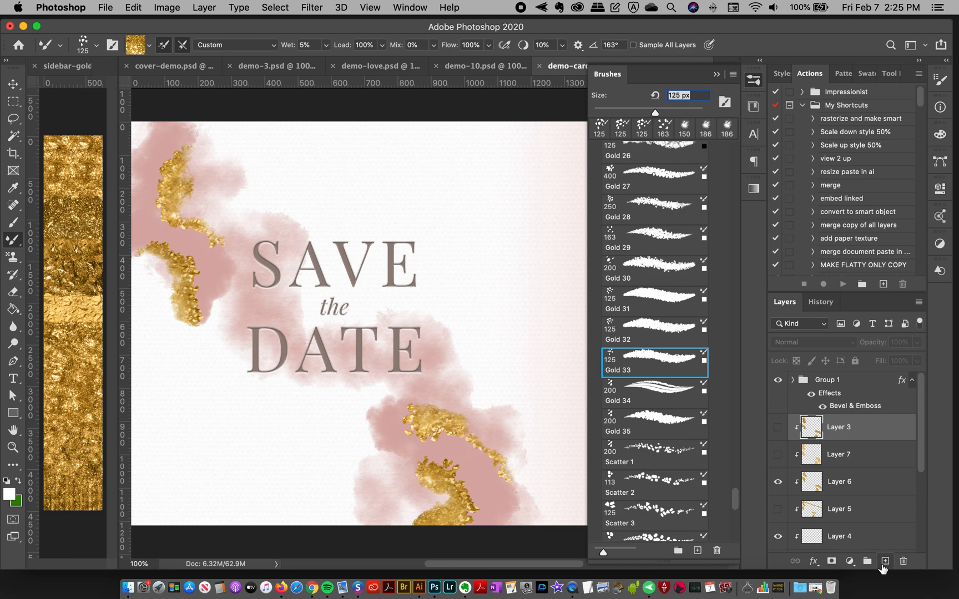
click(884, 561)
click(884, 561)
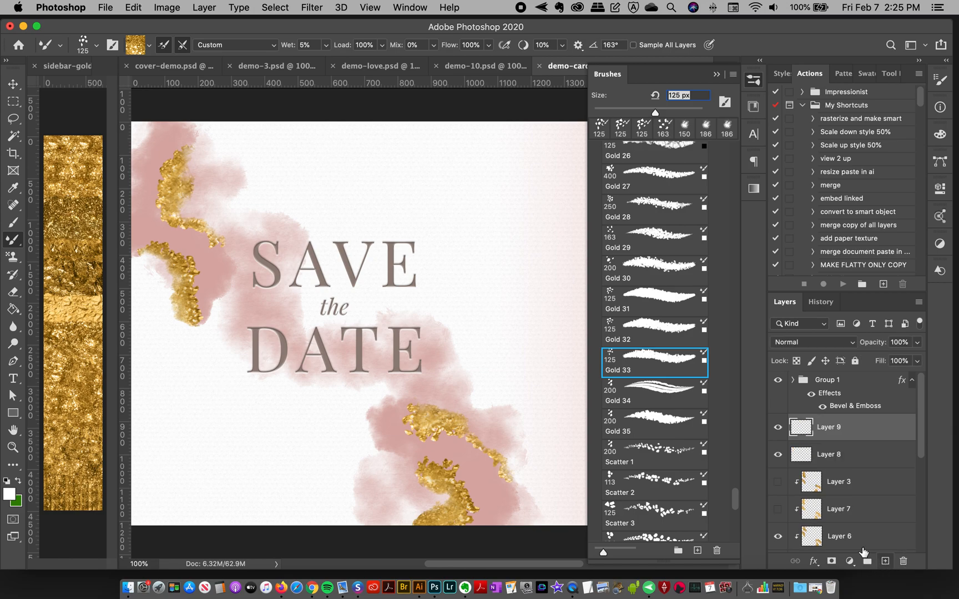
Choose the Texture 5 brush and scatter gold flecks on Layer 9 along the card's top edge and left edge, undoing the long diagonal trial stroke
scroll(732, 490, down, 10)
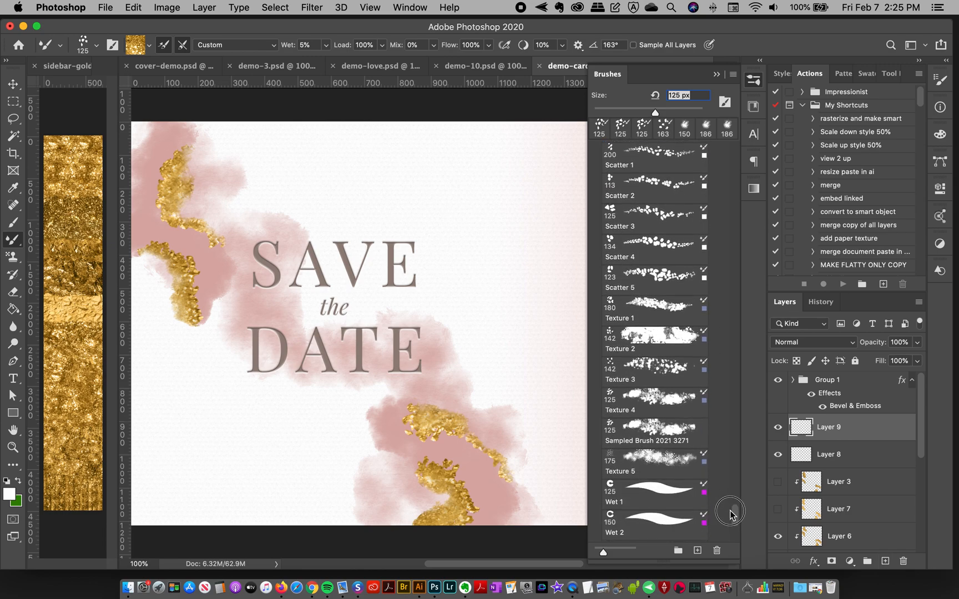
click(669, 427)
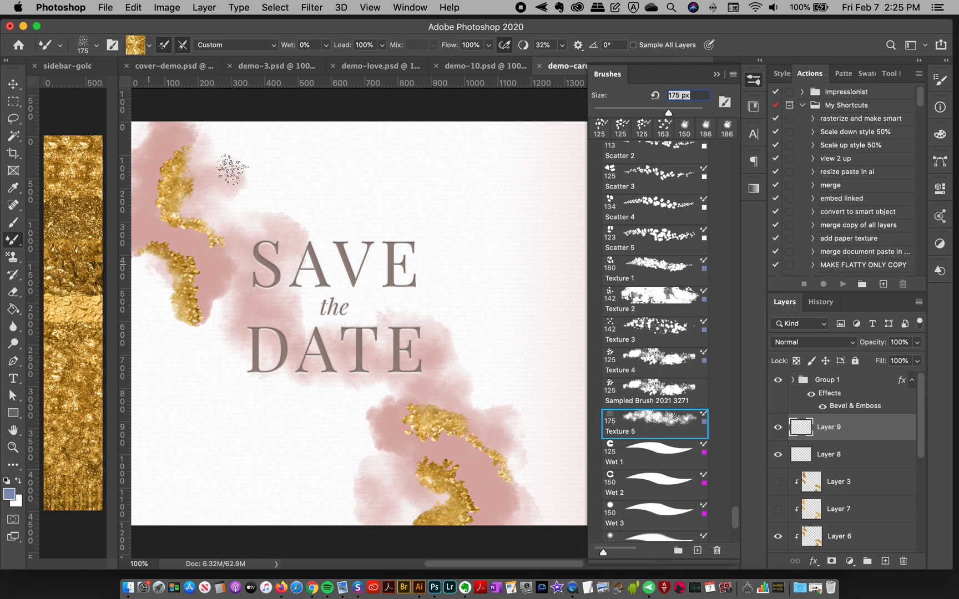
click(229, 141)
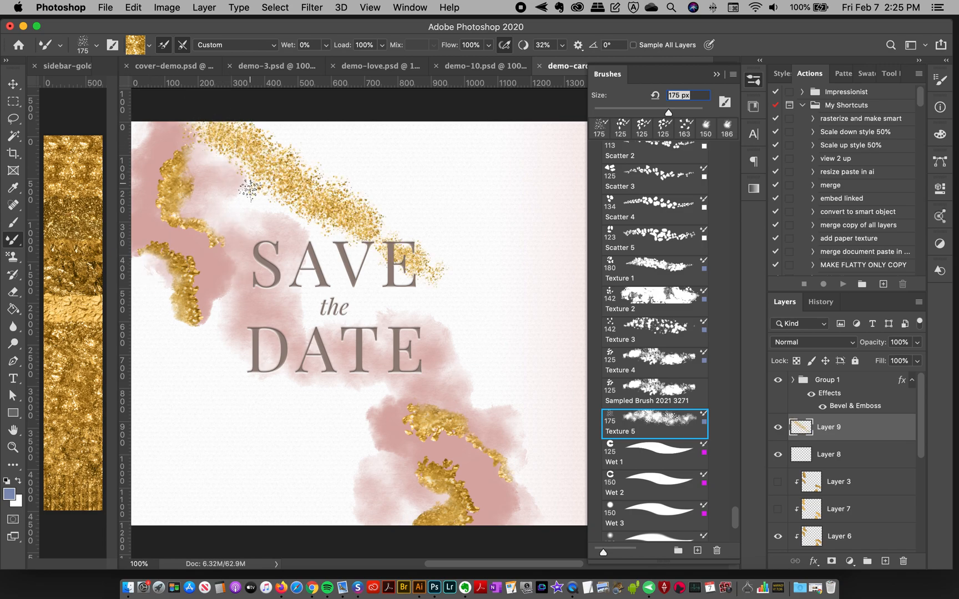
key(super+z)
click(204, 115)
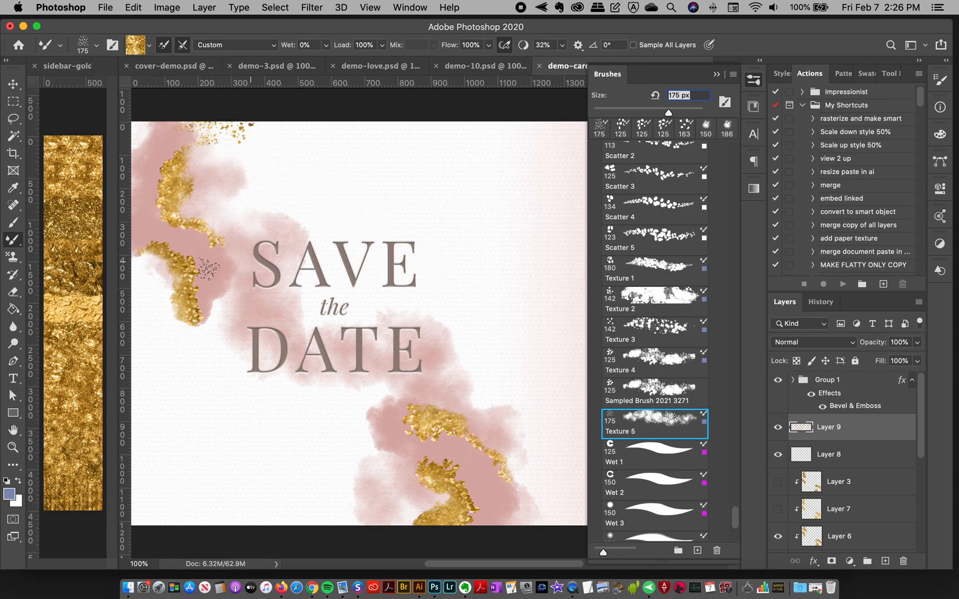
click(155, 275)
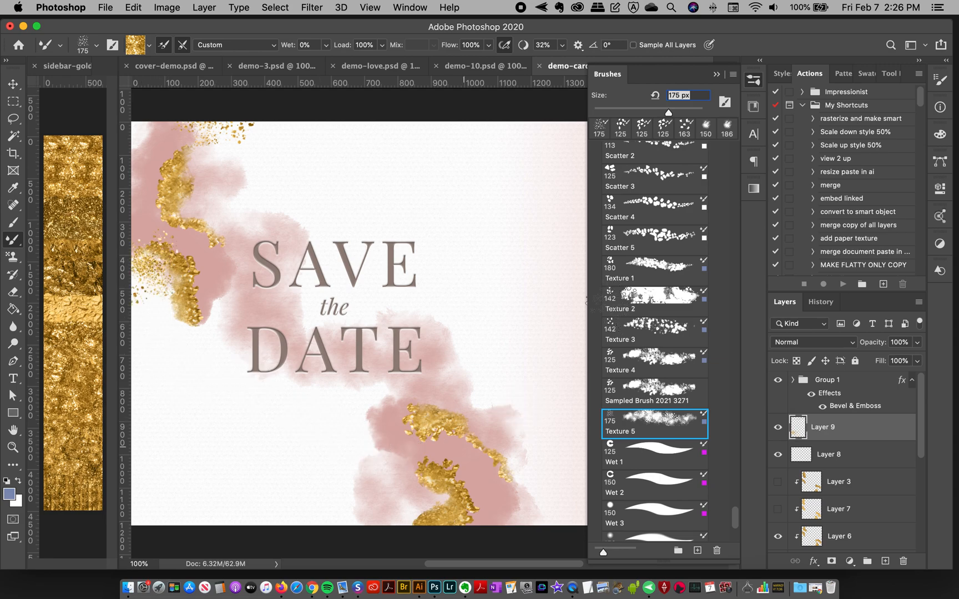
Scatter Texture 5 gold flecks around the lower watercolor patch, redoing the misplaced ones, and compare the card with demo-10.psd
click(752, 82)
click(519, 430)
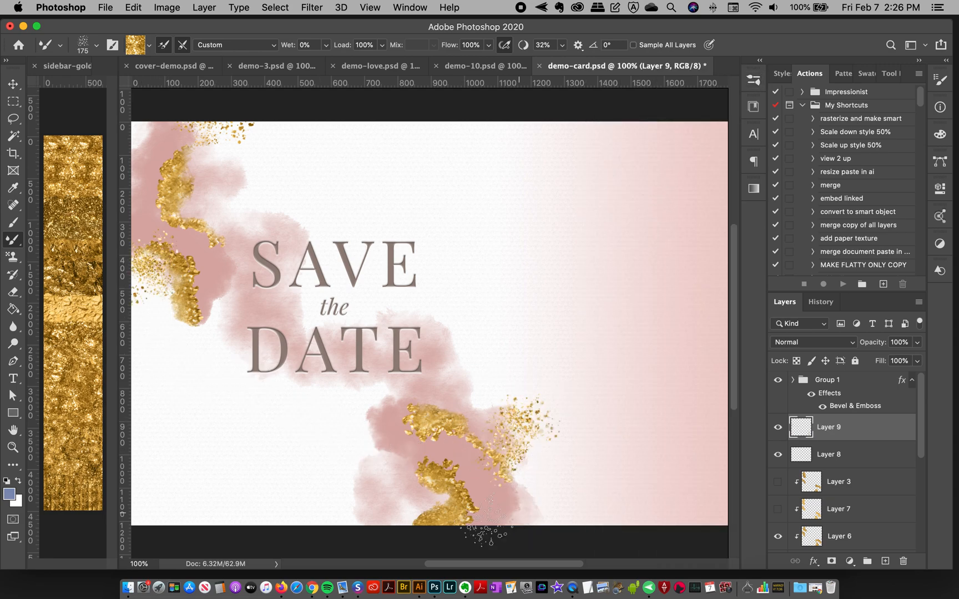
click(366, 481)
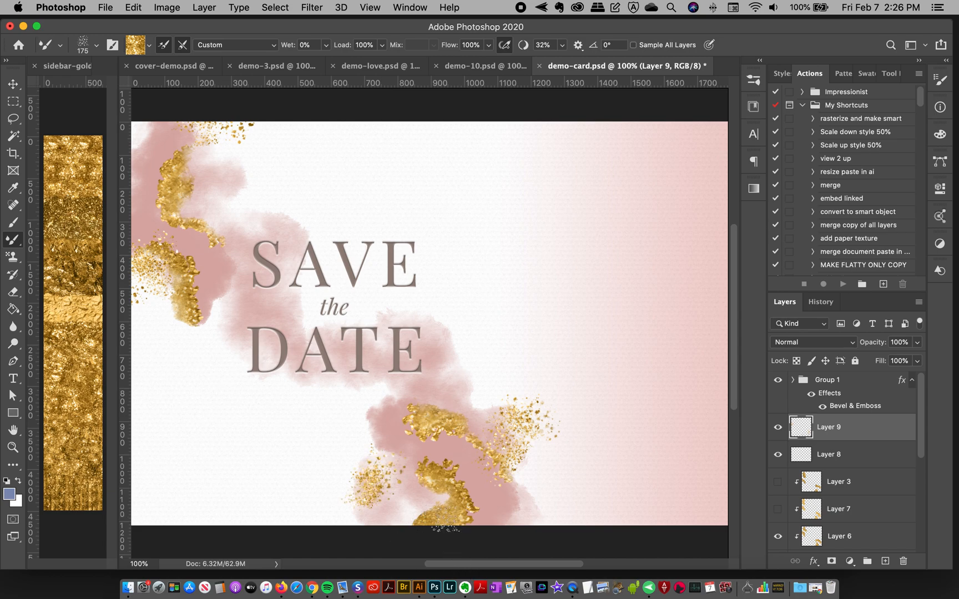
key(super+z)
click(413, 469)
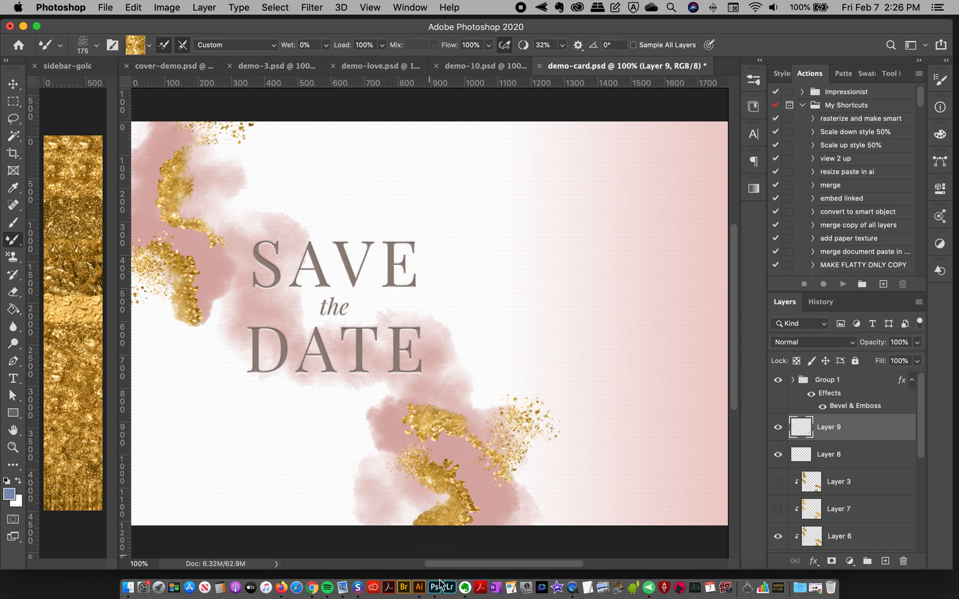
click(413, 521)
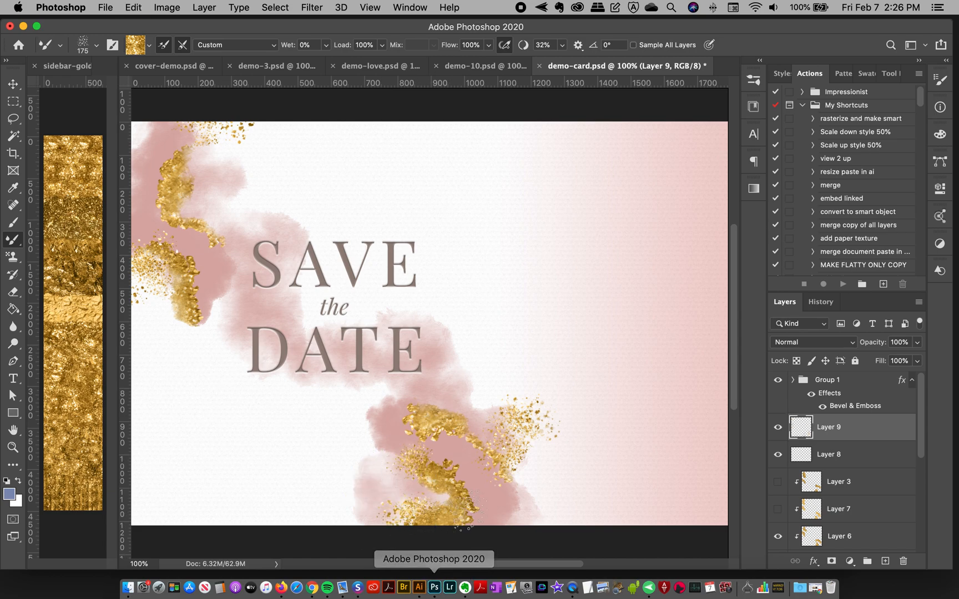
click(482, 73)
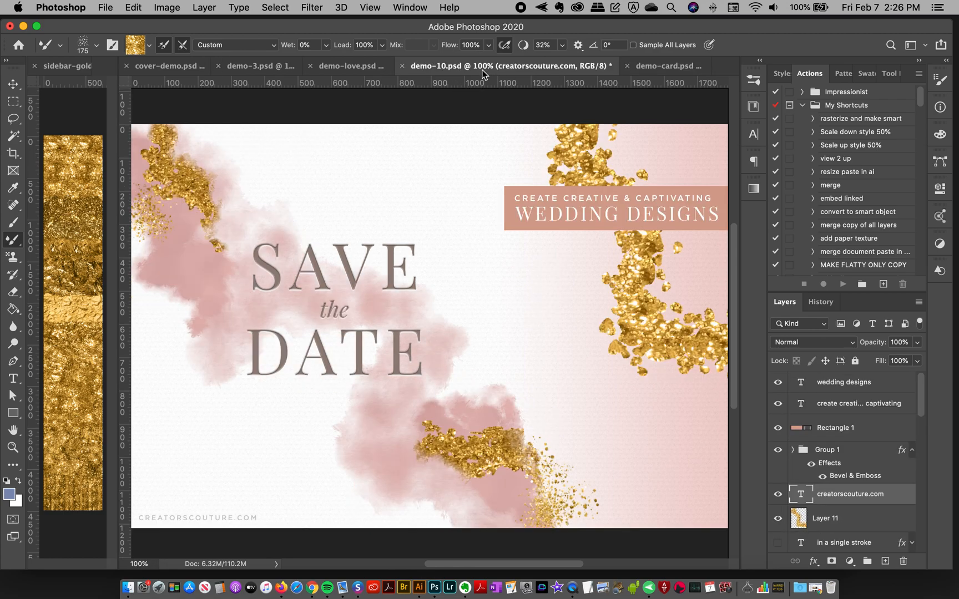
click(663, 65)
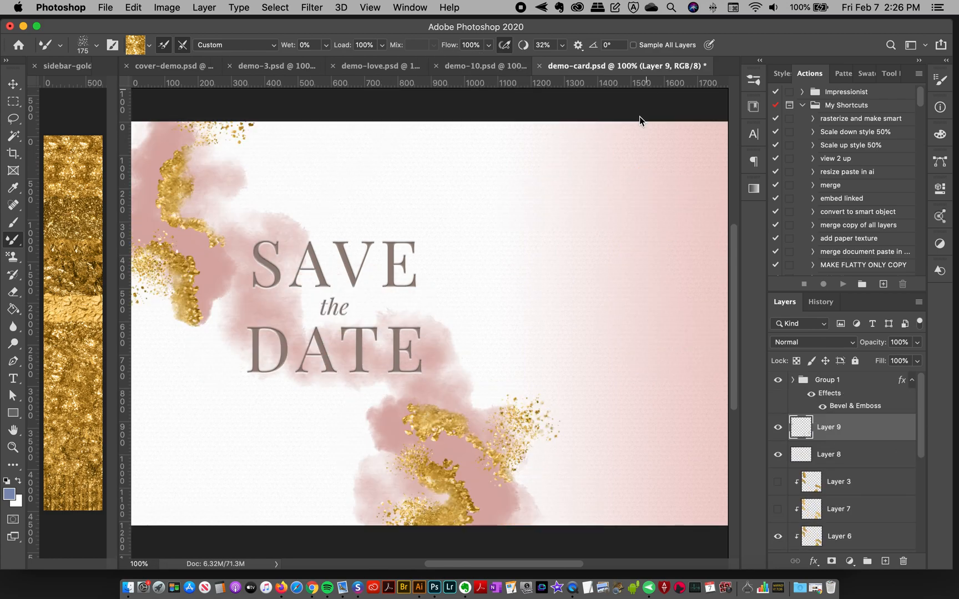